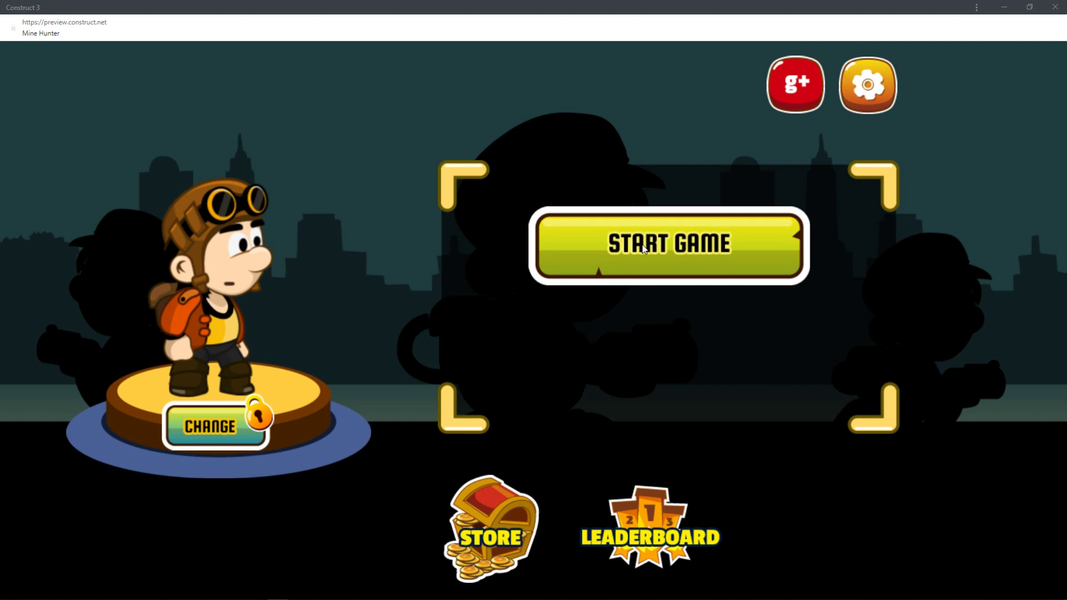
Start the Mine Hunter game and try out the character's basic moves on the starting ledge.
click(644, 249)
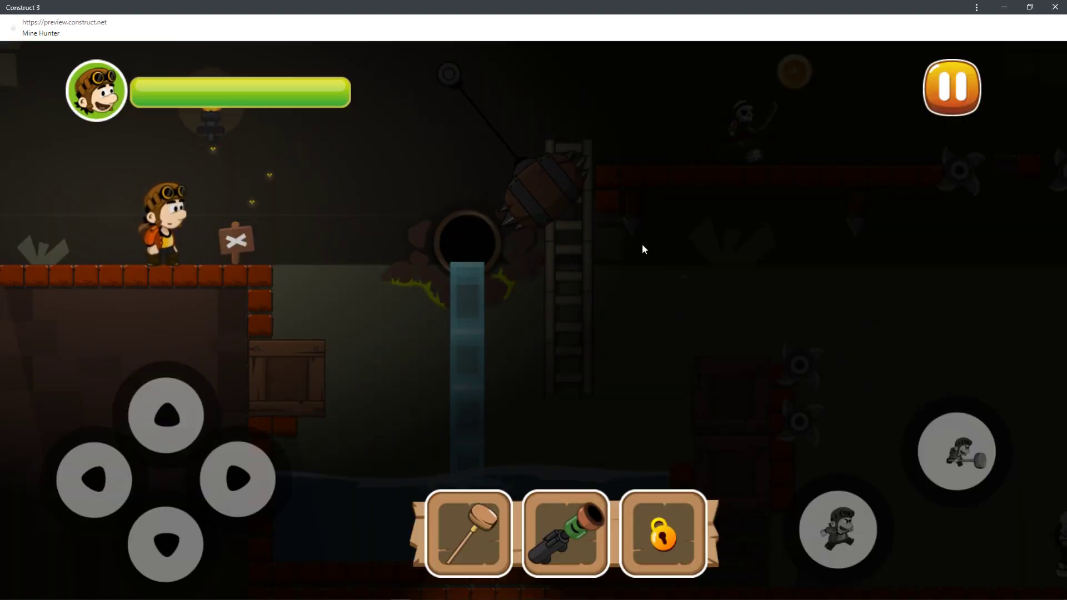
key(Left)
key(space)
key(space)
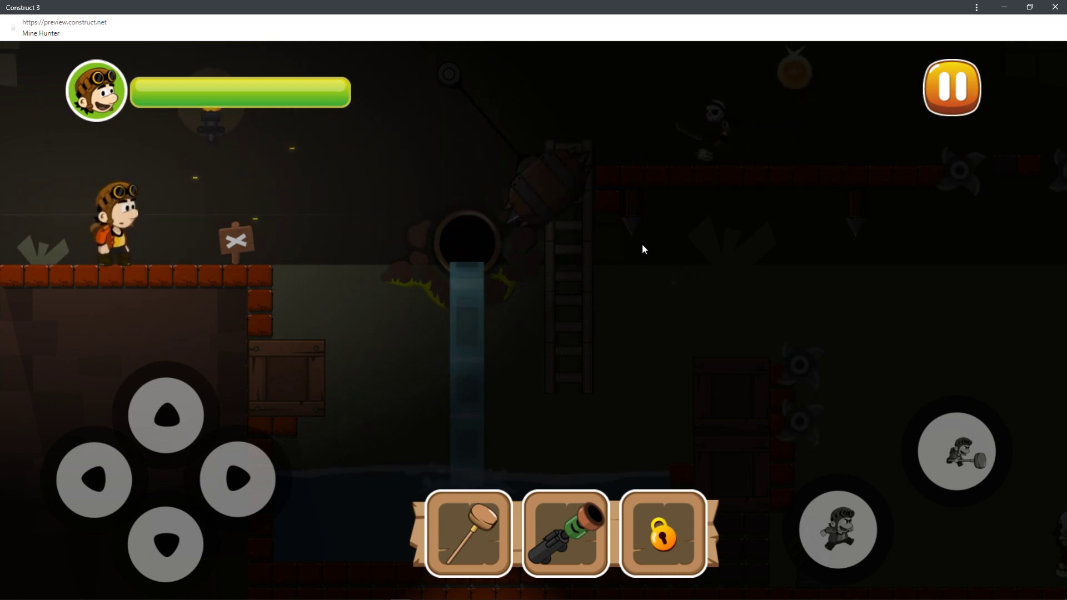
Equip the gun as the active weapon and fire test shots across the gap beside the waterfall.
click(594, 540)
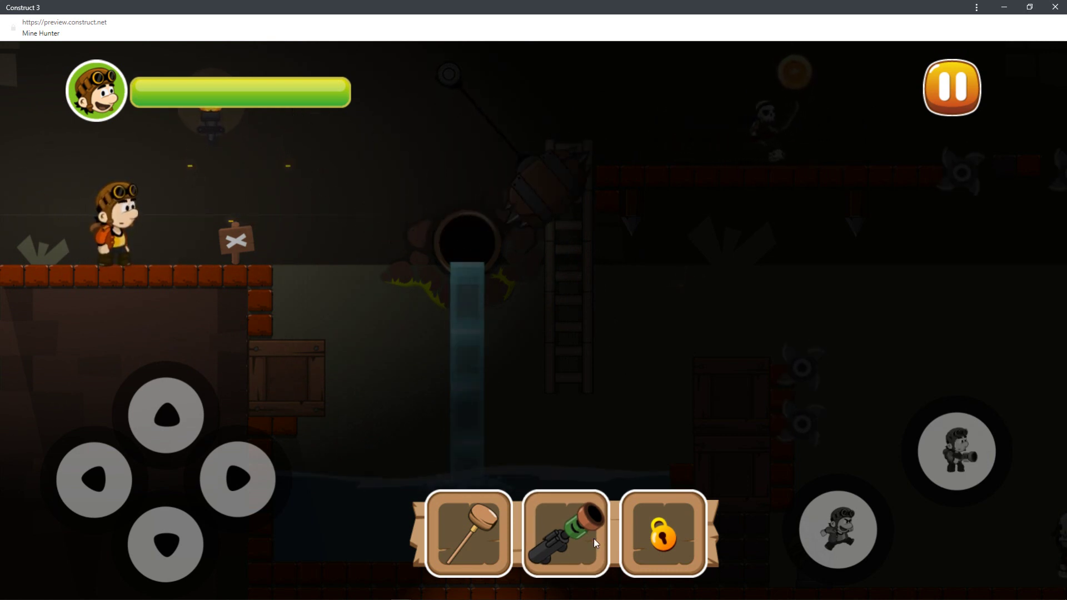
key(z)
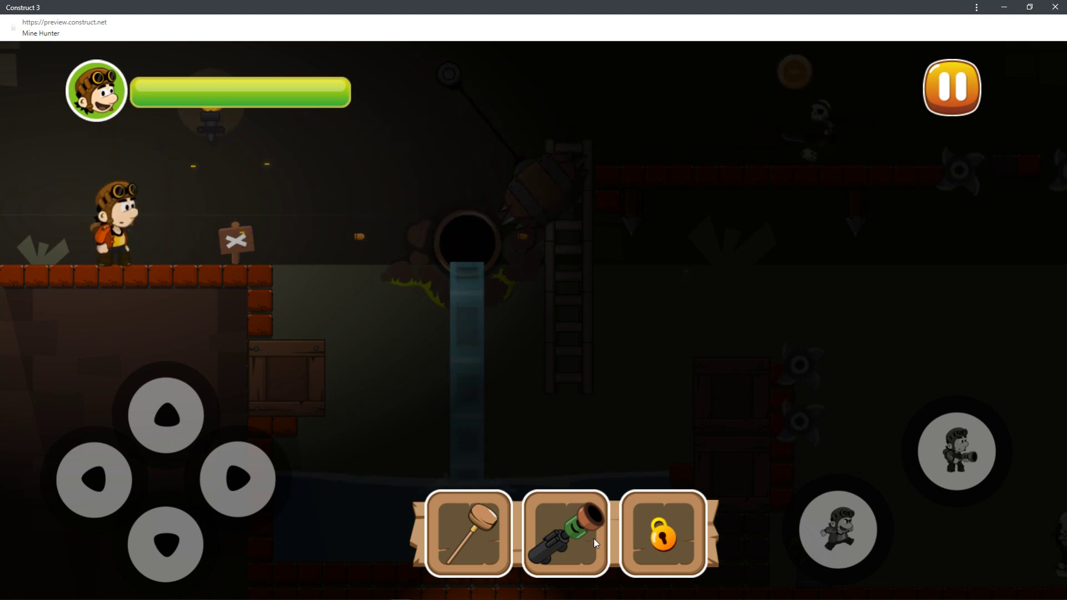
Run off the starting ledge past the X sign, land on the wooden crate below and swing the hammer at the wall.
key(Up)
key(Right)
key(space)
key(Right)
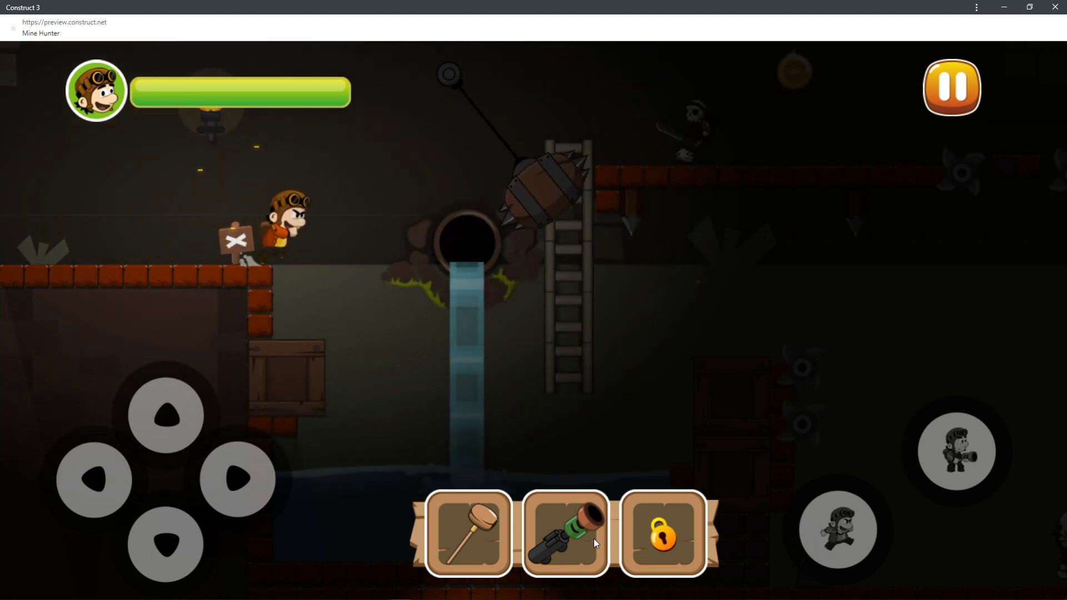
key(Left)
key(Right)
key(Left)
key(x)
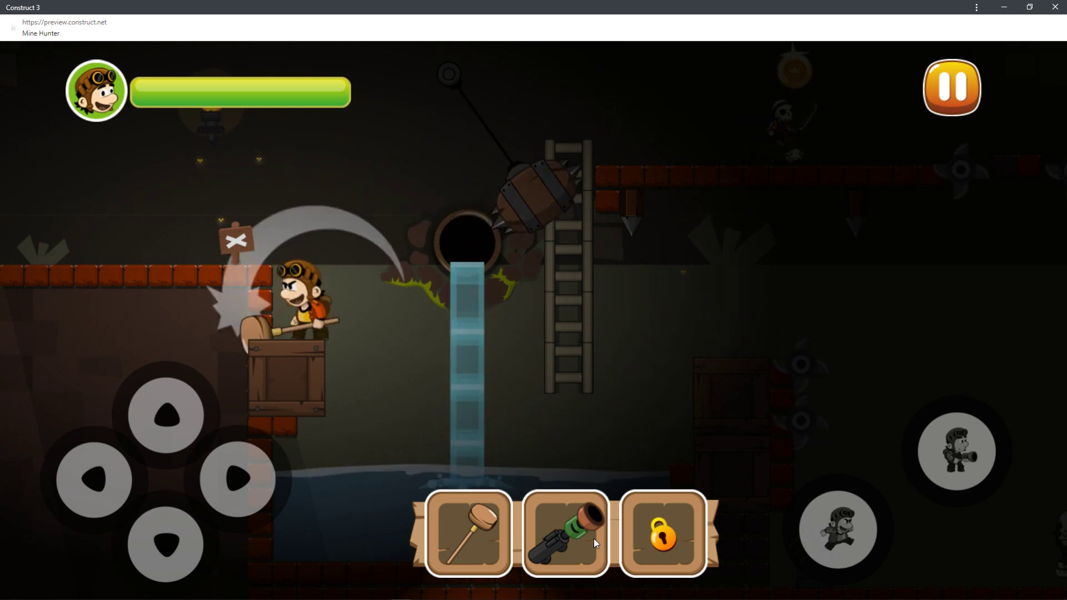
Dive into the pool under the waterfall and smash the two stacked crates beyond its far wall.
key(Right)
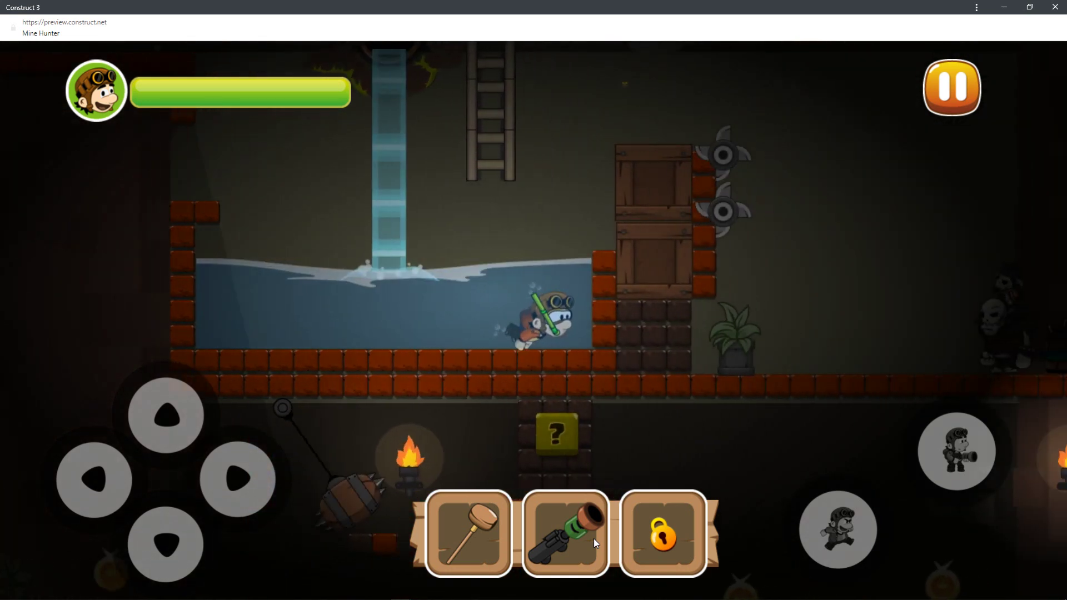
key(Up)
key(x)
key(Left)
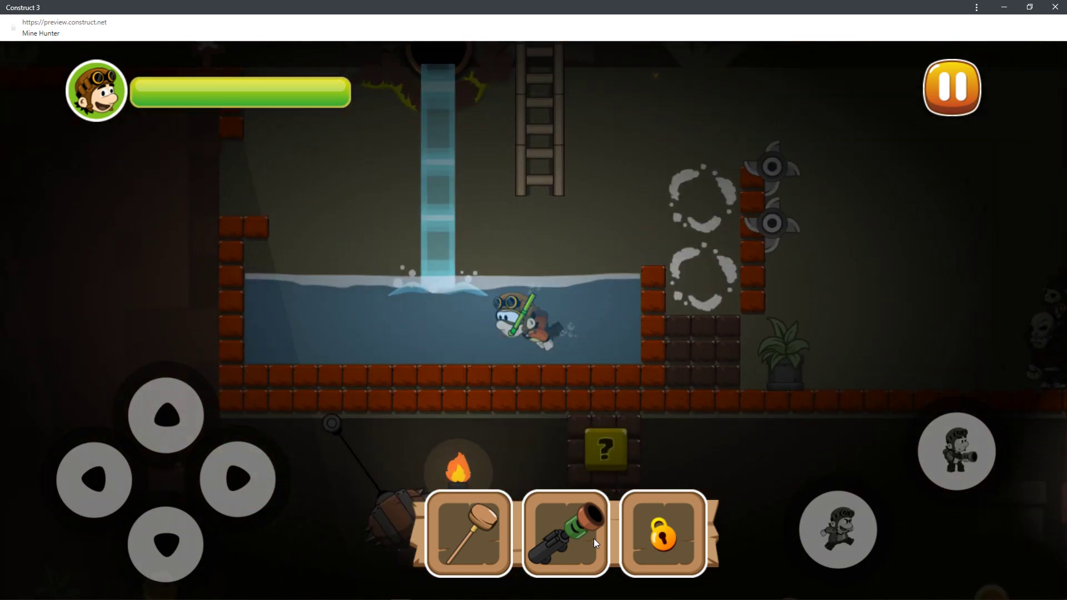
Leap out of the pool onto the hanging ladder and climb to its top.
key(Up)
key(Right)
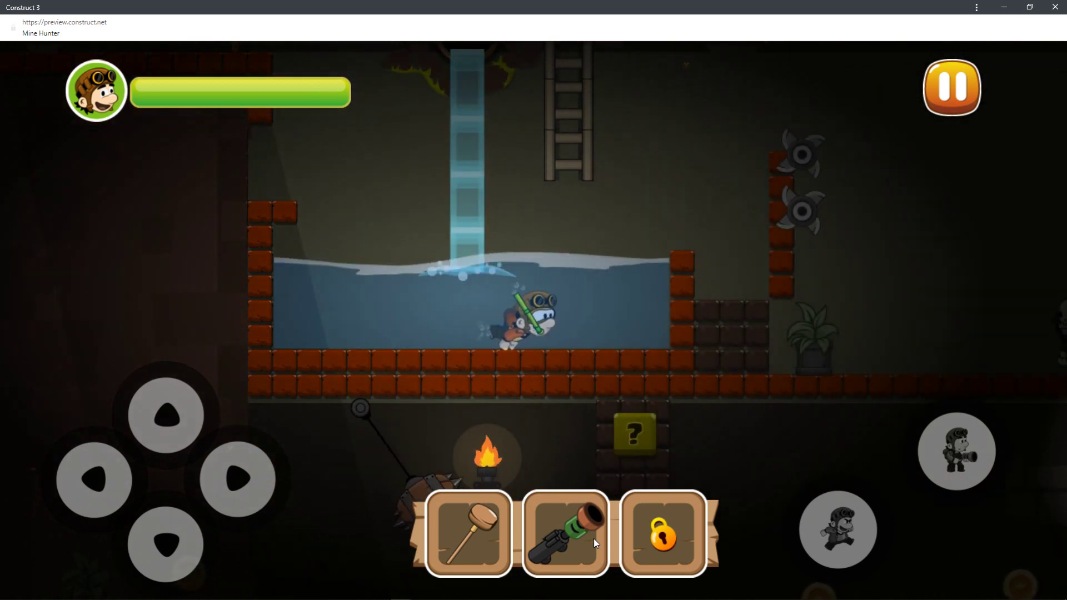
key(Up)
key(Up)
key(Left)
key(Up)
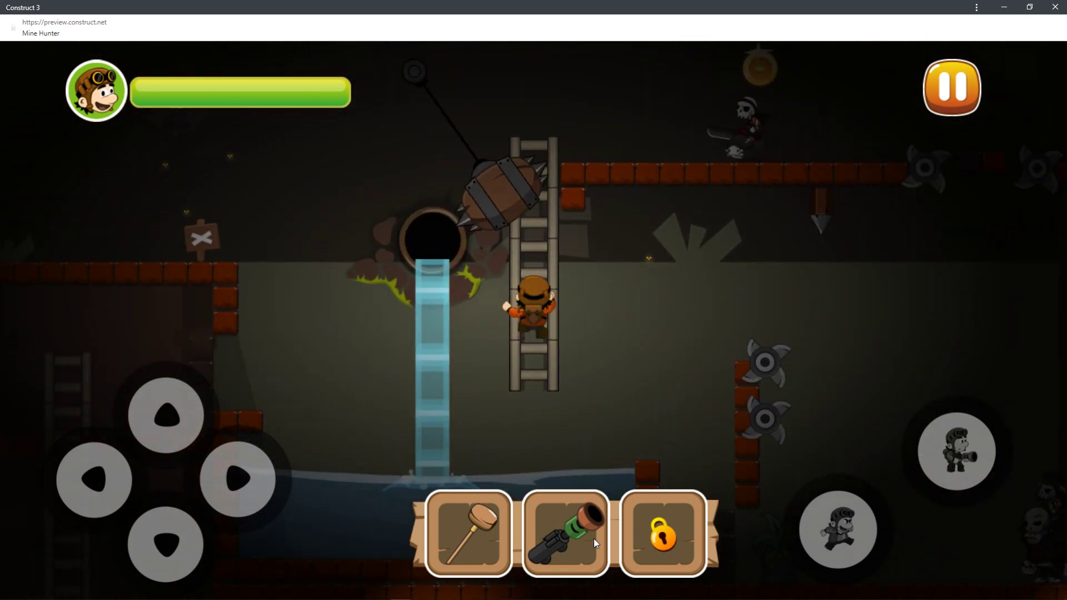
key(Up)
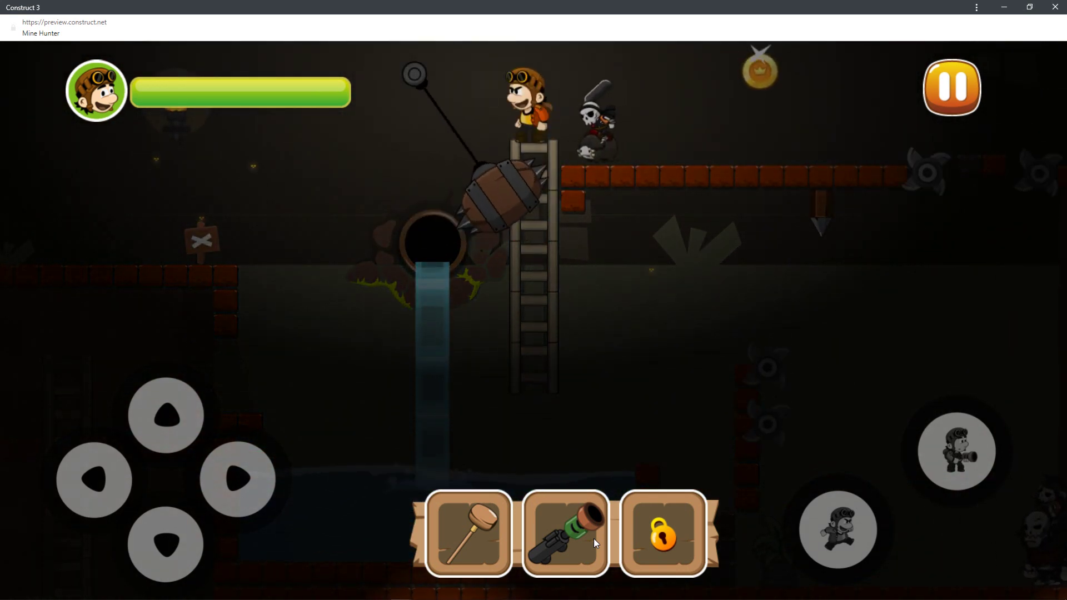
Cross the upper brick walkway over the skeleton and spinning blades to reach the second ladder.
key(Right)
key(Up)
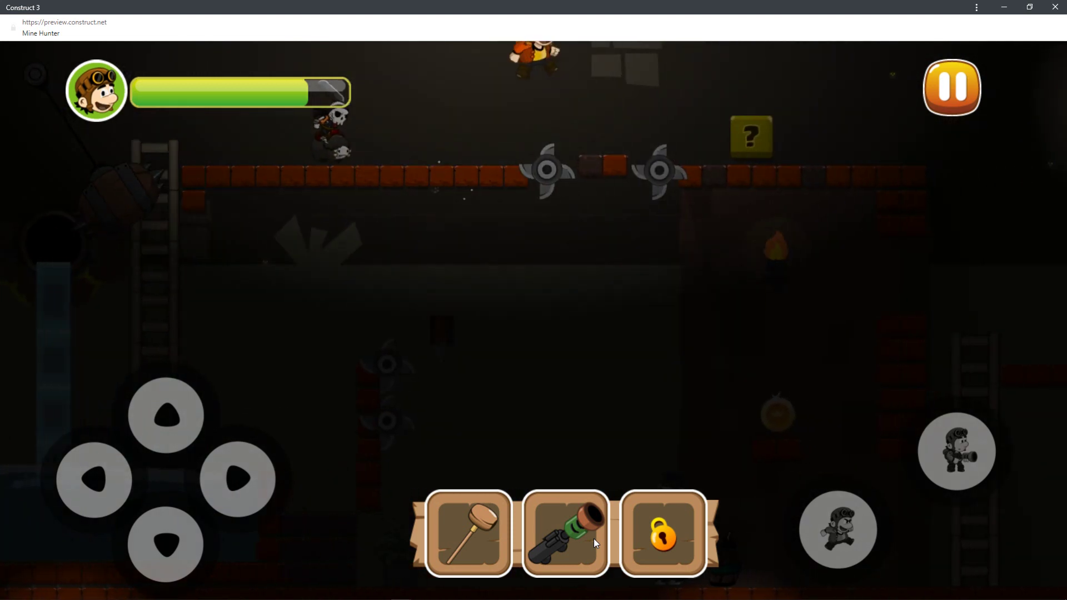
key(Right)
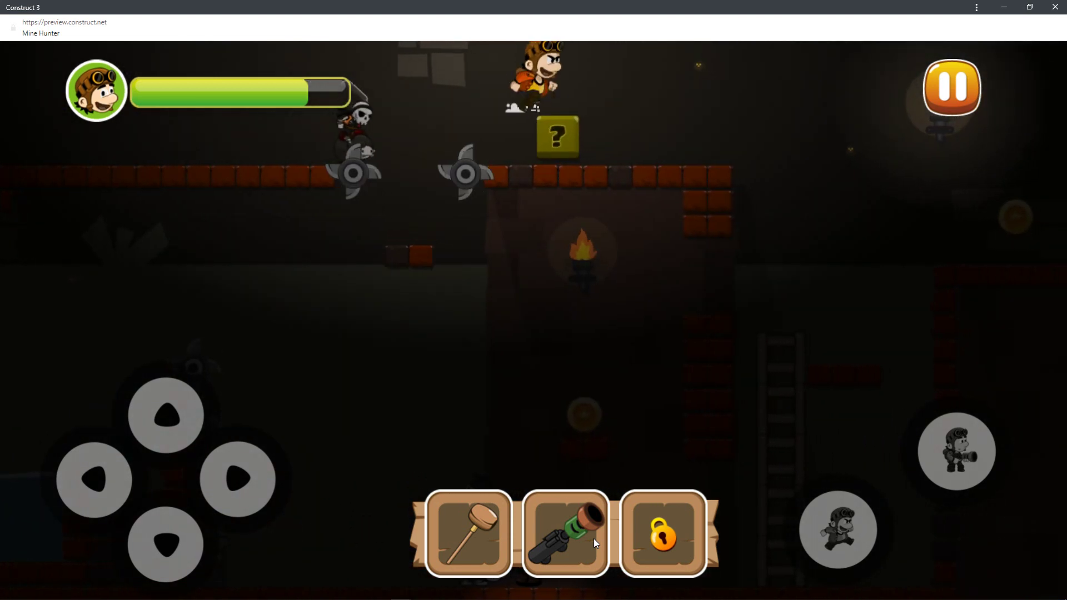
key(Right)
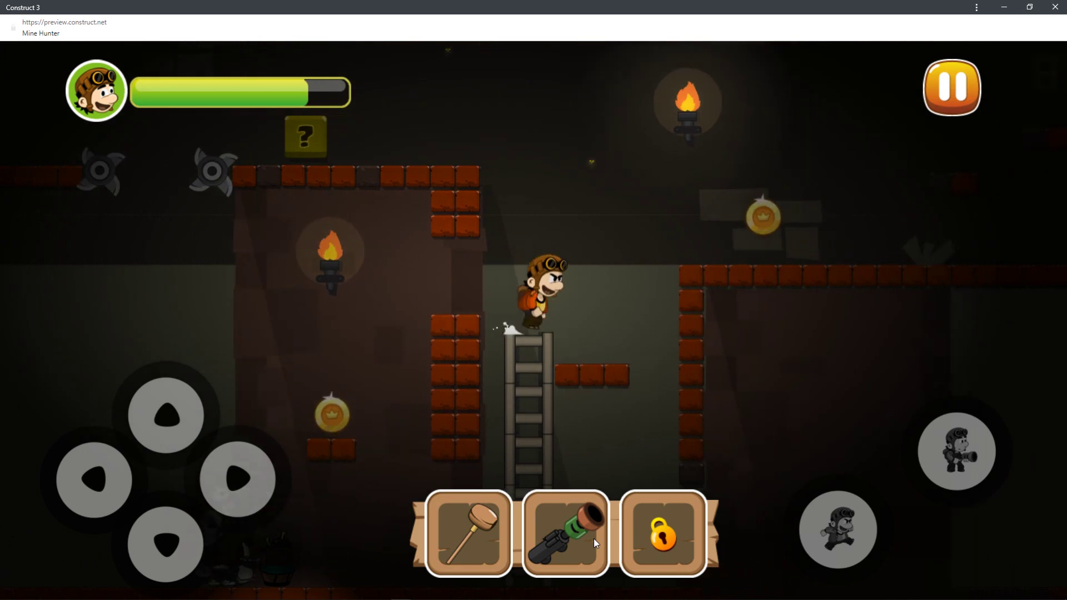
Jump up to the raised brick floor, collect its coin and return to the three-brick platform beside the ladder.
key(Up)
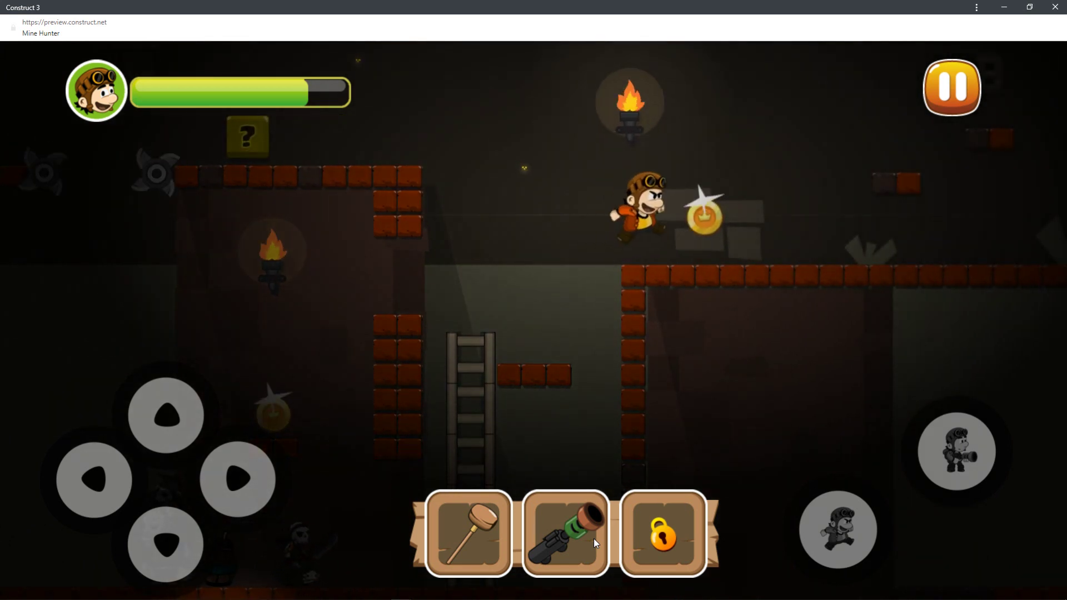
key(Left)
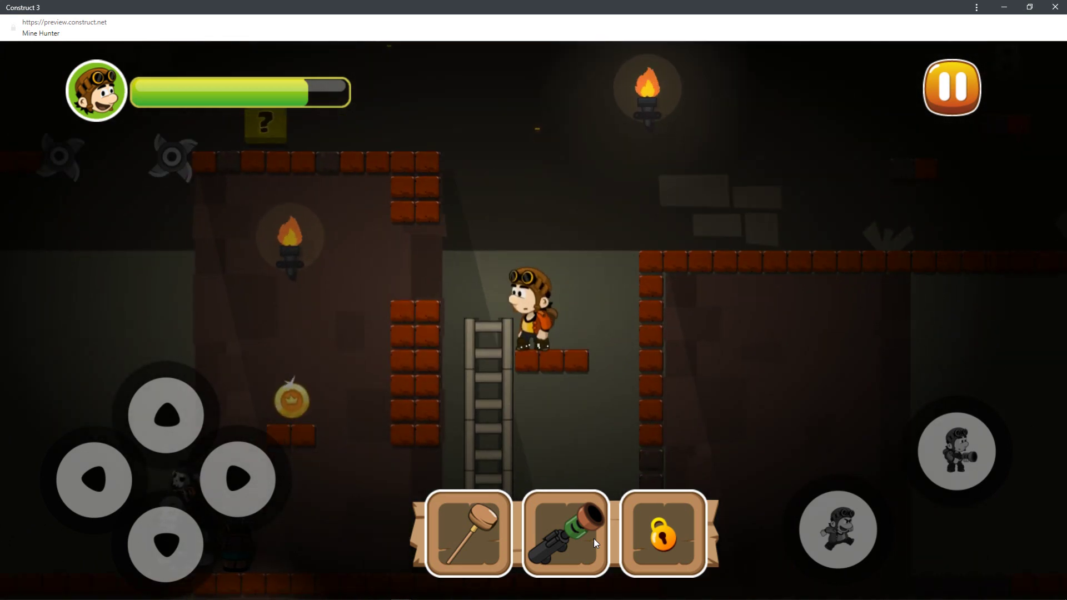
Jump through the opening in the brick wall and collect the coin on the two-brick ledge.
key(Up)
key(Left)
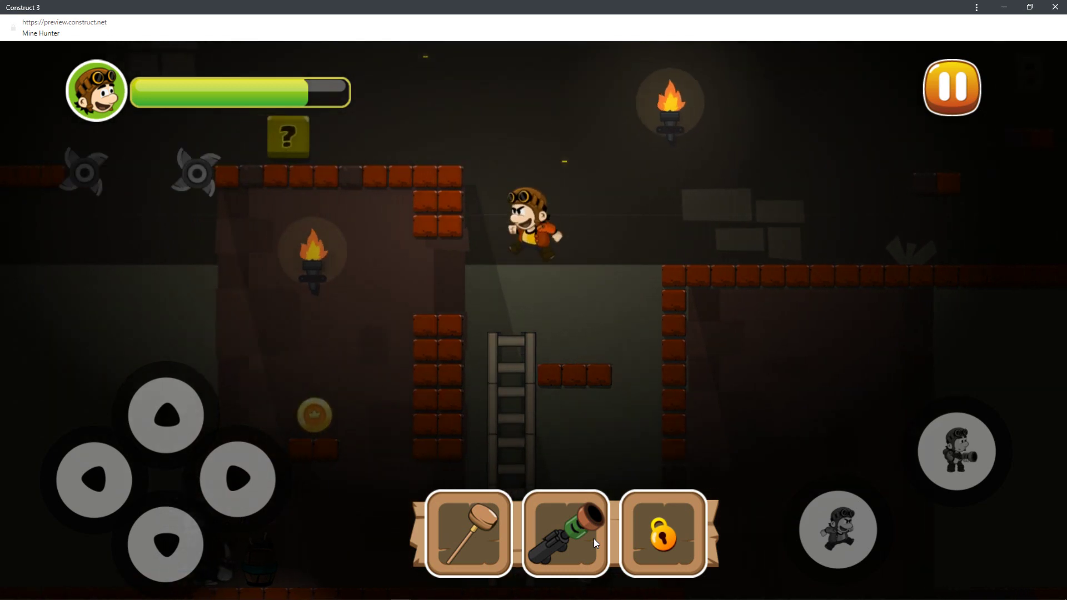
key(Right)
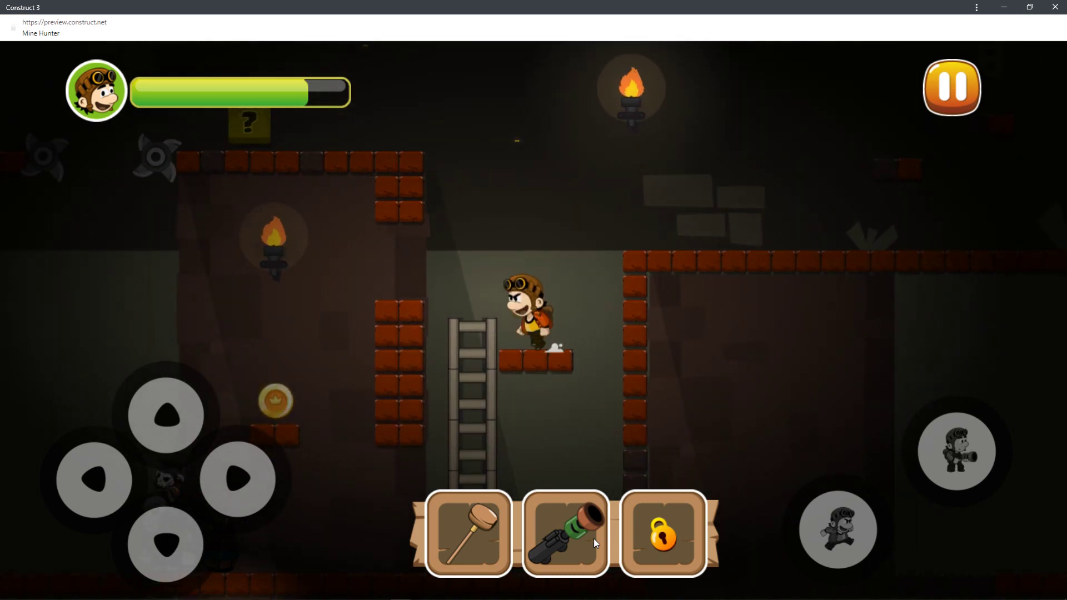
key(Left)
key(Up)
key(Right)
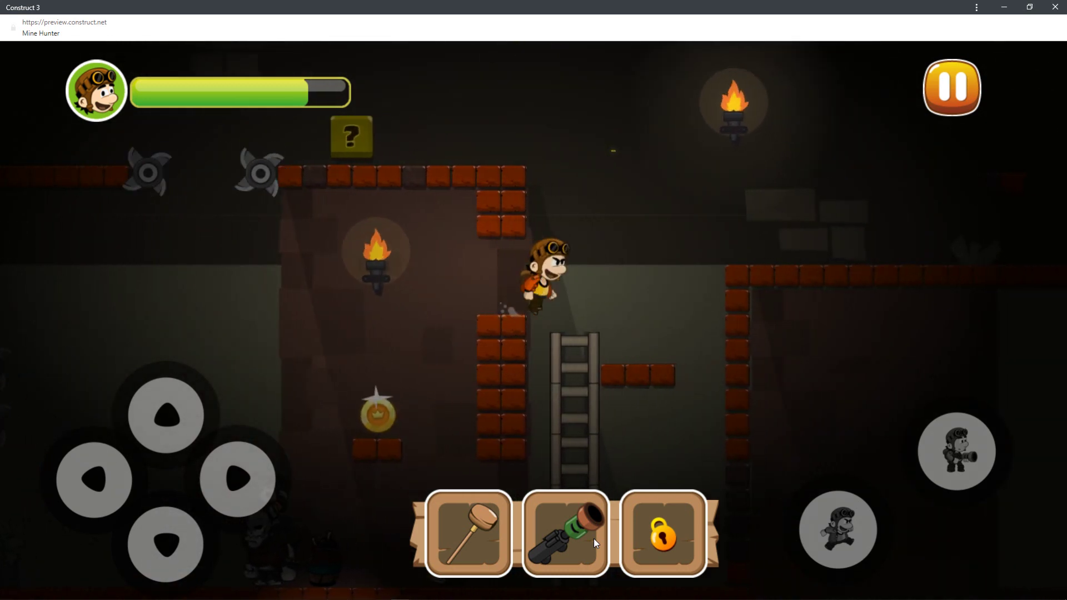
key(Left)
key(Right)
key(Up)
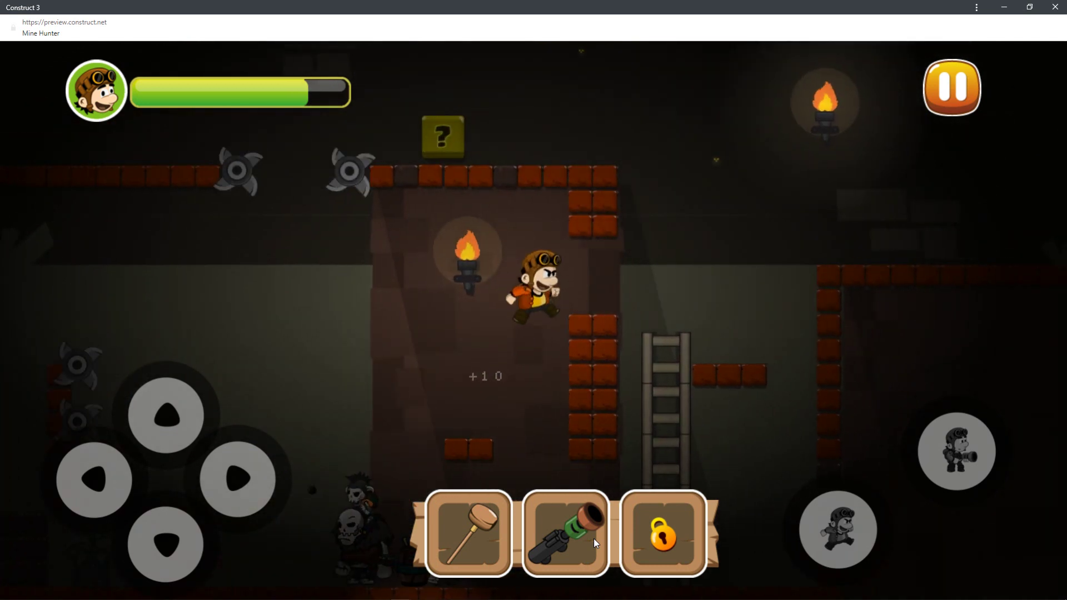
Drop to the floor near the barrel-guarding enemies and get through the gap in the wall beyond the ladder.
key(Left)
key(Up)
key(Right)
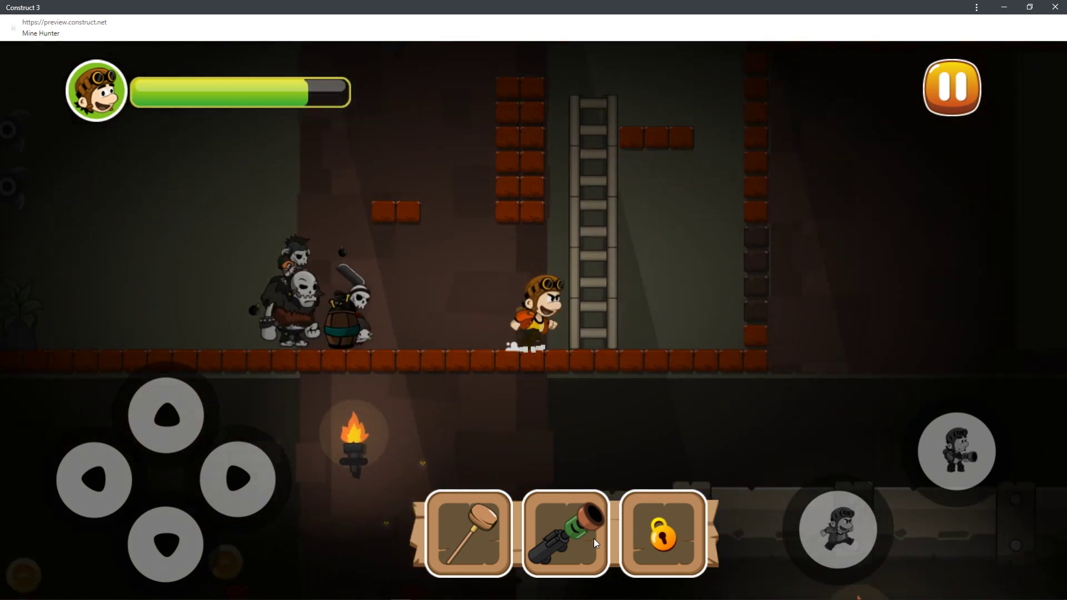
key(space)
key(Right)
key(Up)
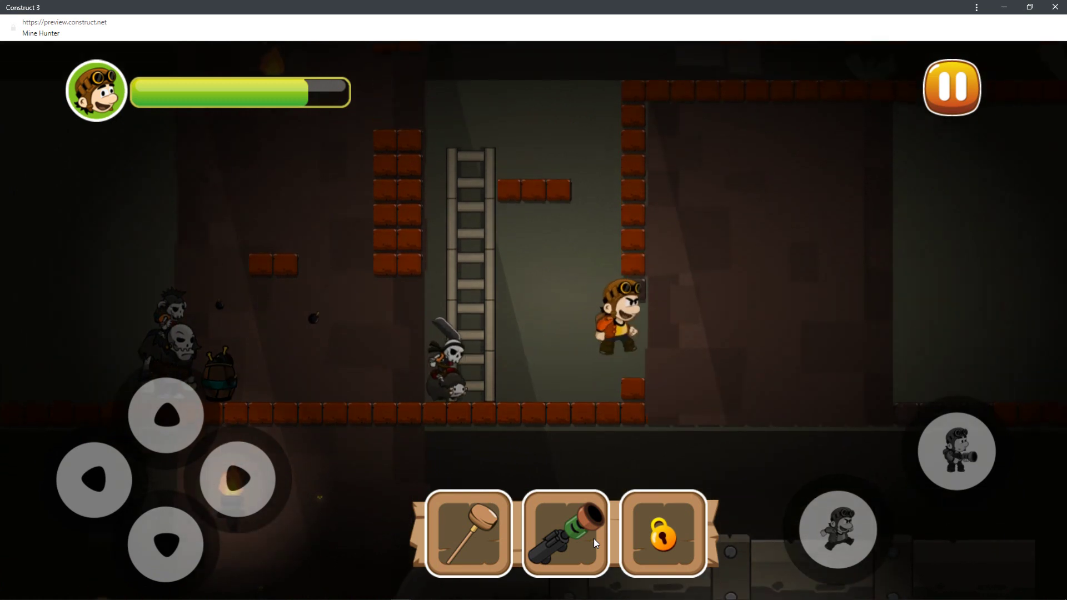
key(Up)
key(space)
key(x)
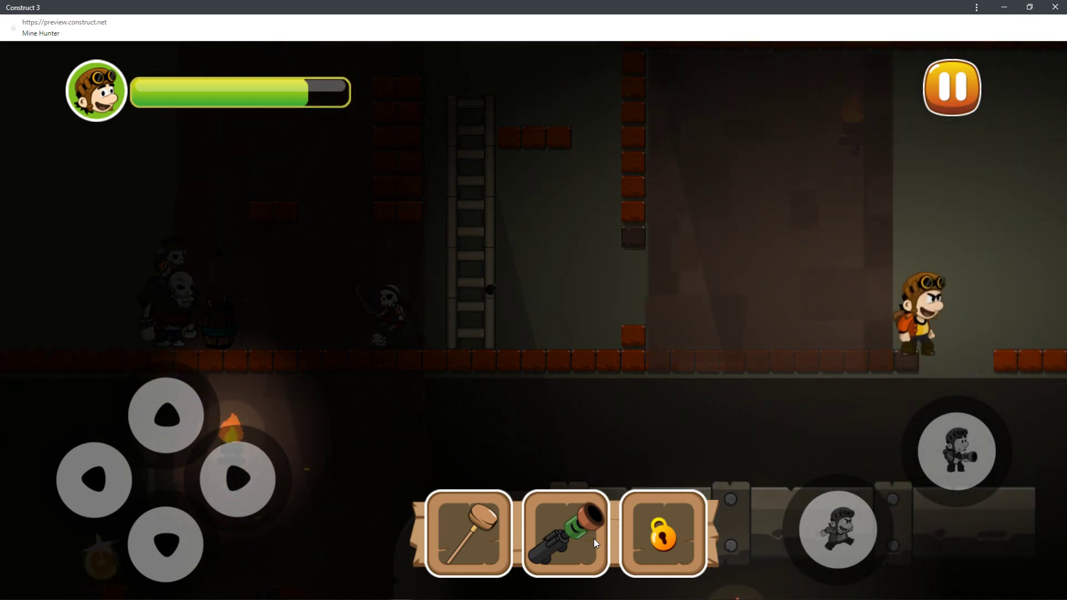
Drop through the gap in the floor and run back along the large metal pipe to its bend.
key(Right)
key(Left)
key(Left)
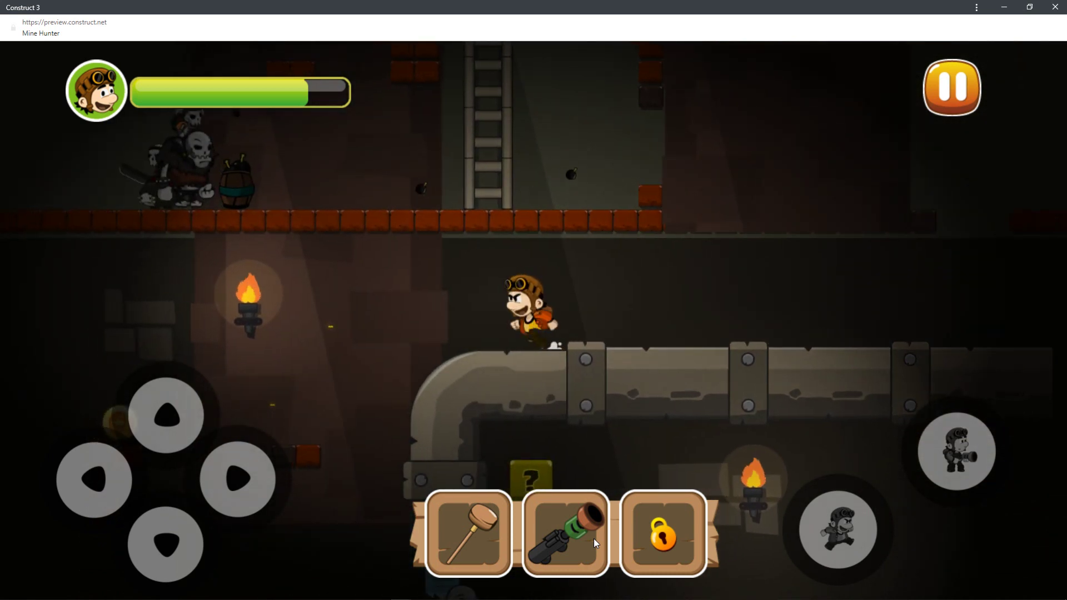
key(Up)
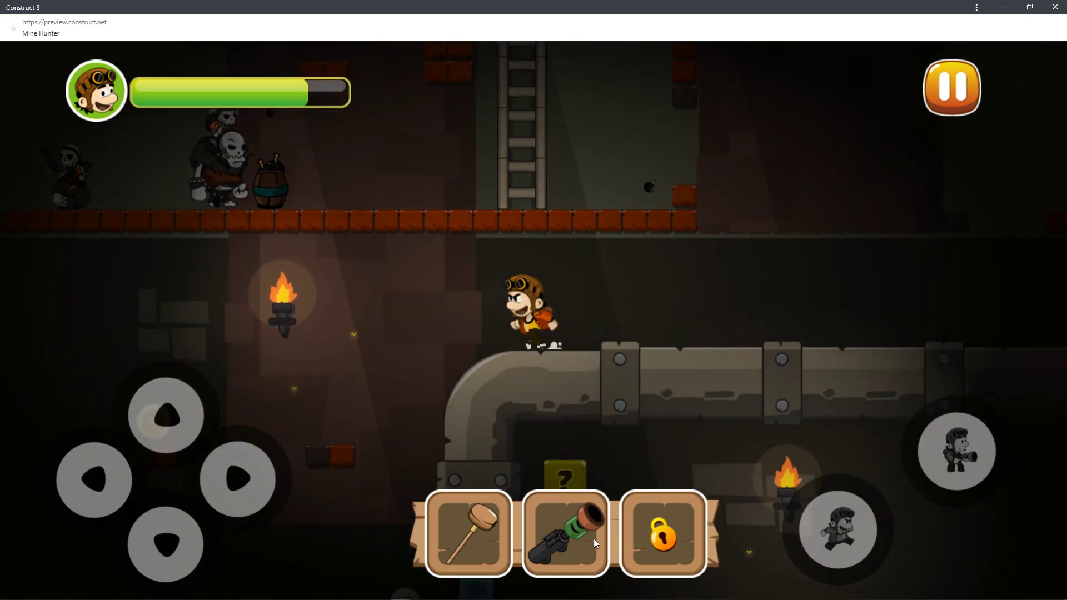
Jump from the pipe past the wall torch to the small brick platform and collect its coin.
key(Left)
key(Up)
key(Up)
key(Left)
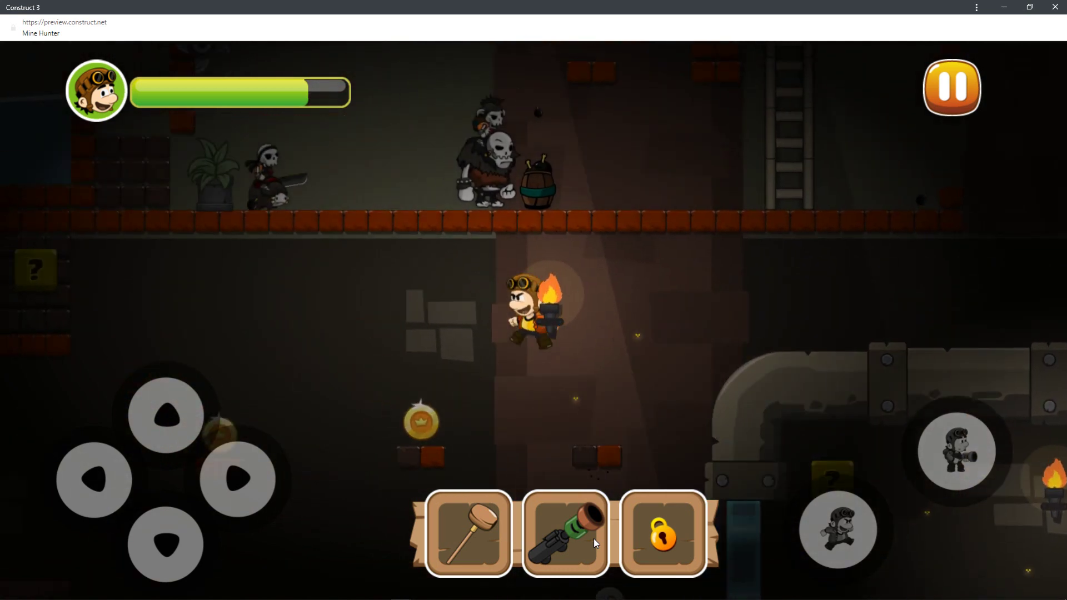
key(Up)
key(Left)
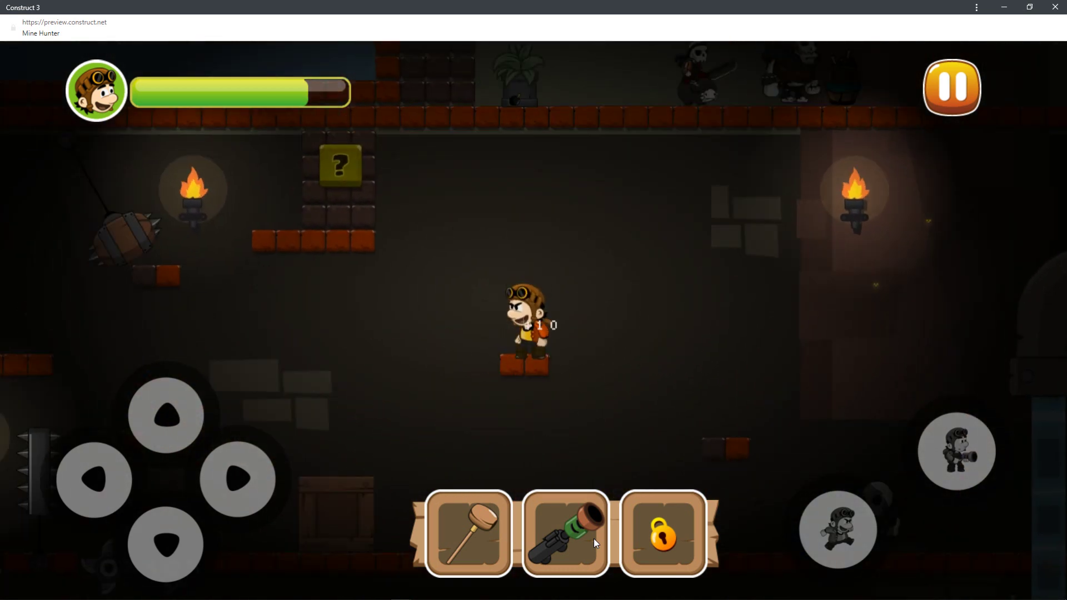
Drop to the lowest brick floor and get on top of the wooden crate, out of the skeleton archer's line of fire.
key(Right)
key(Left)
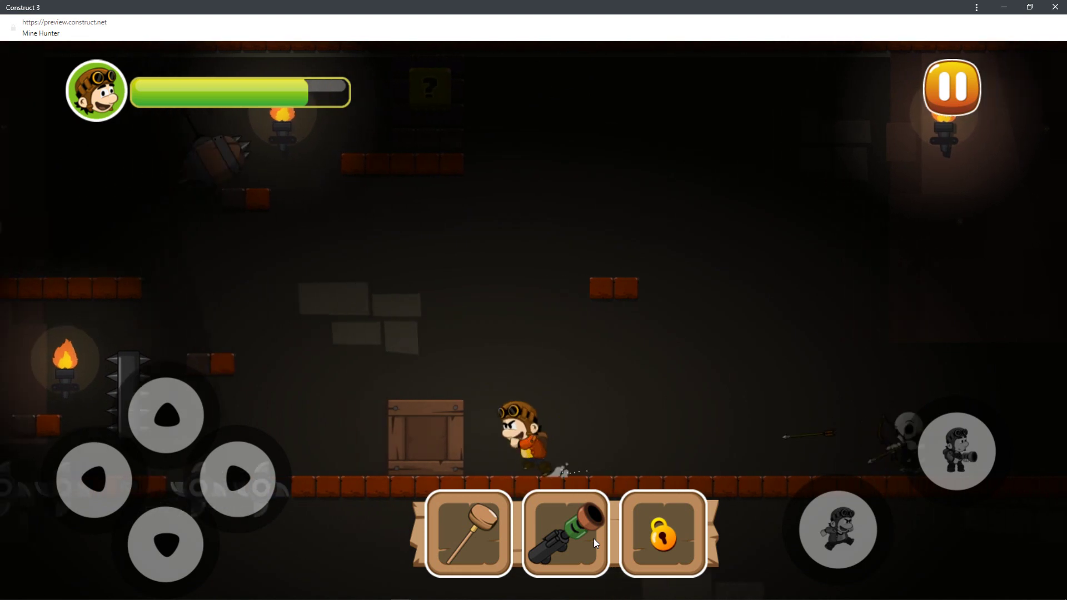
key(Up)
key(Left)
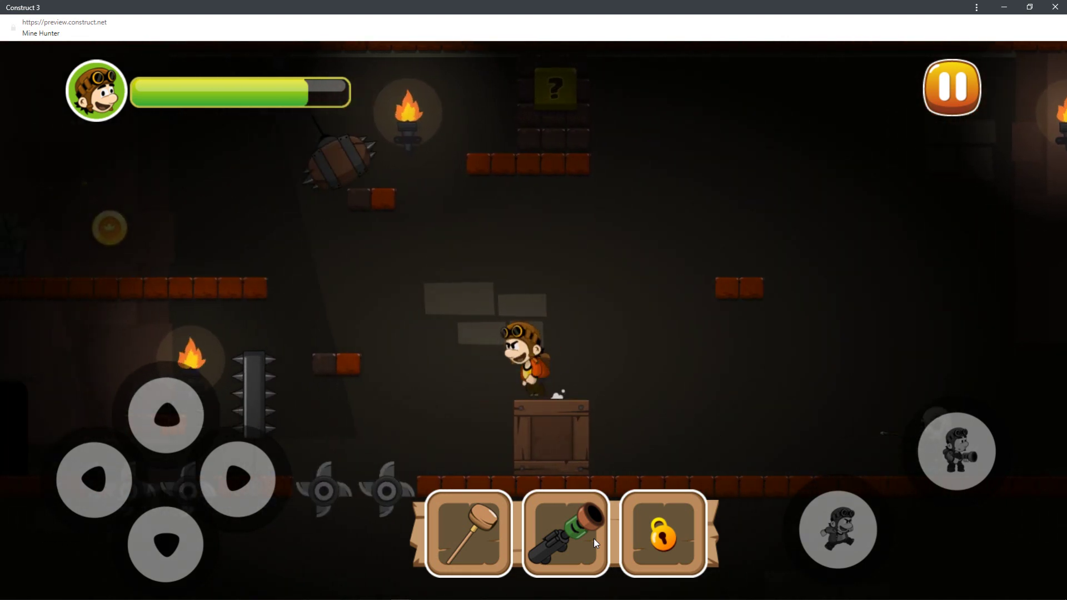
key(Right)
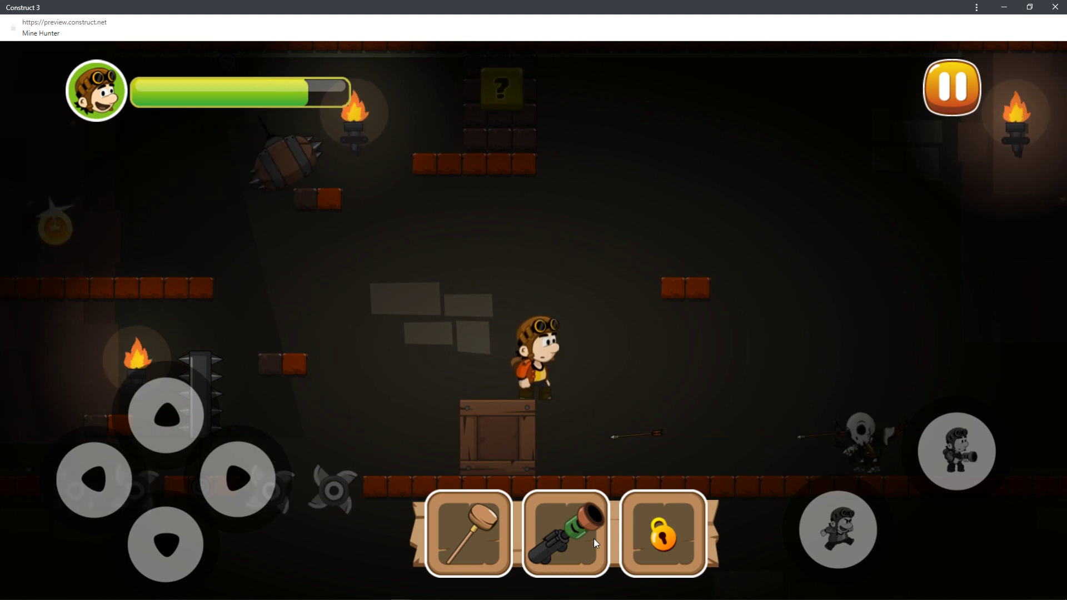
key(Up)
key(Right)
key(Left)
key(Right)
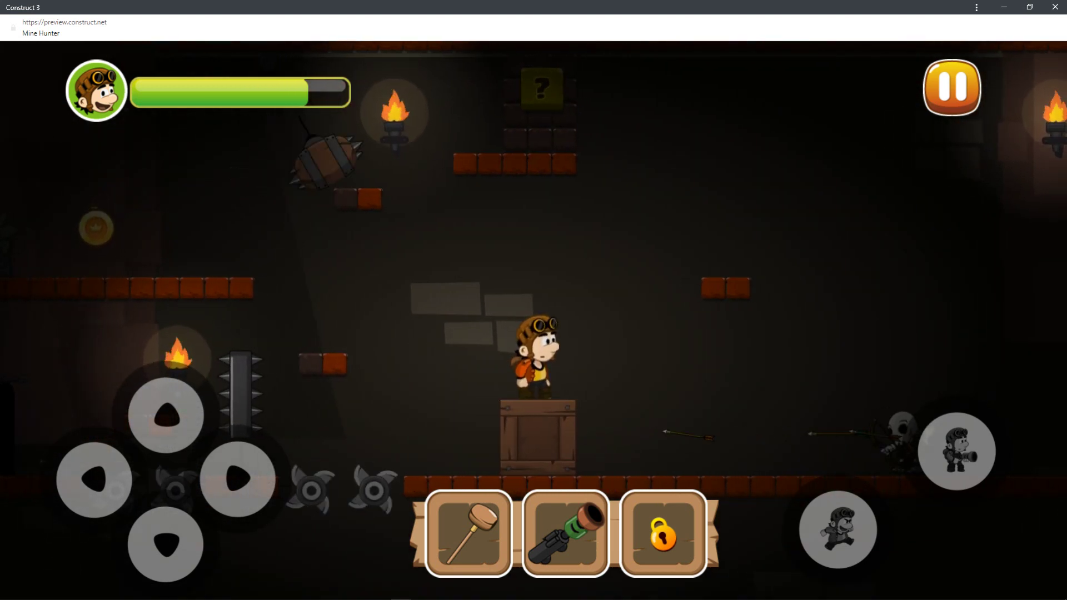
Switch to the Construct 3 editor and examine the Explosion, Particles and Flies groups in the eEffects event sheet.
key(alt+Tab)
scroll(512, 337, up, 2)
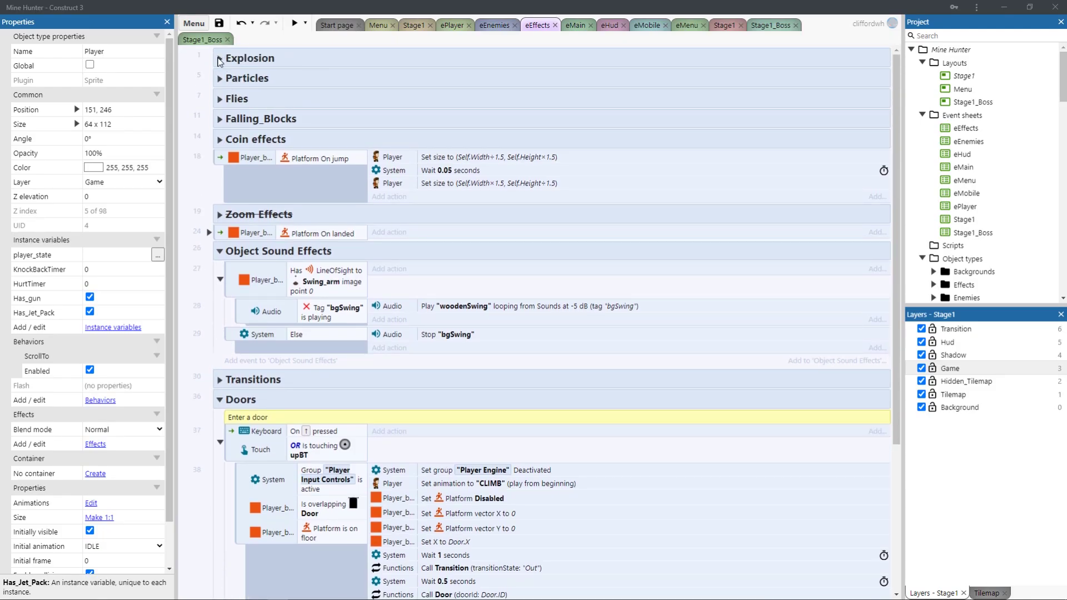
click(220, 59)
click(219, 59)
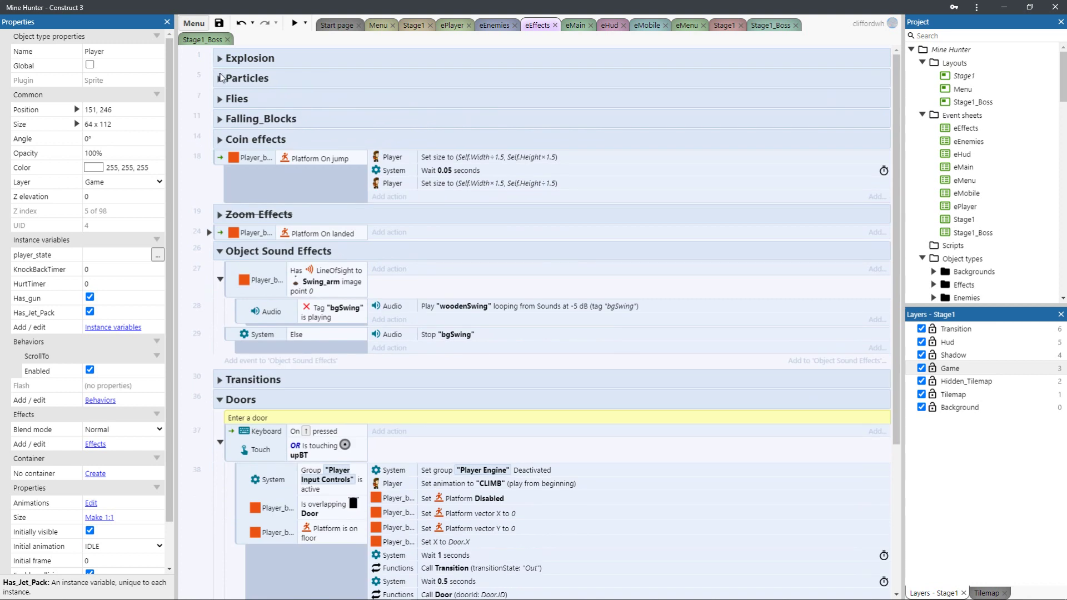
click(221, 78)
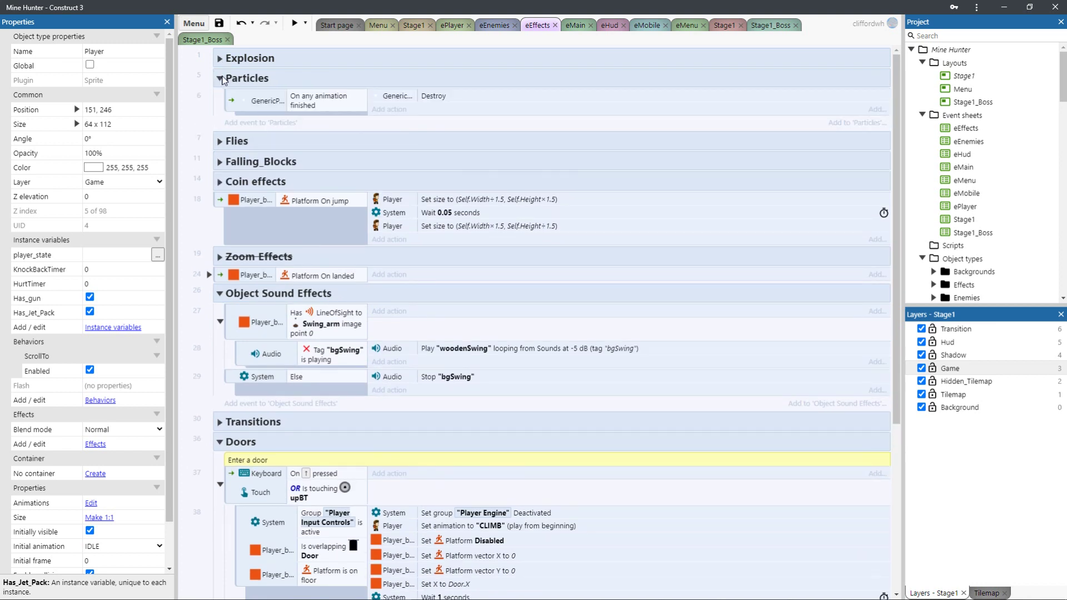
click(220, 79)
click(219, 99)
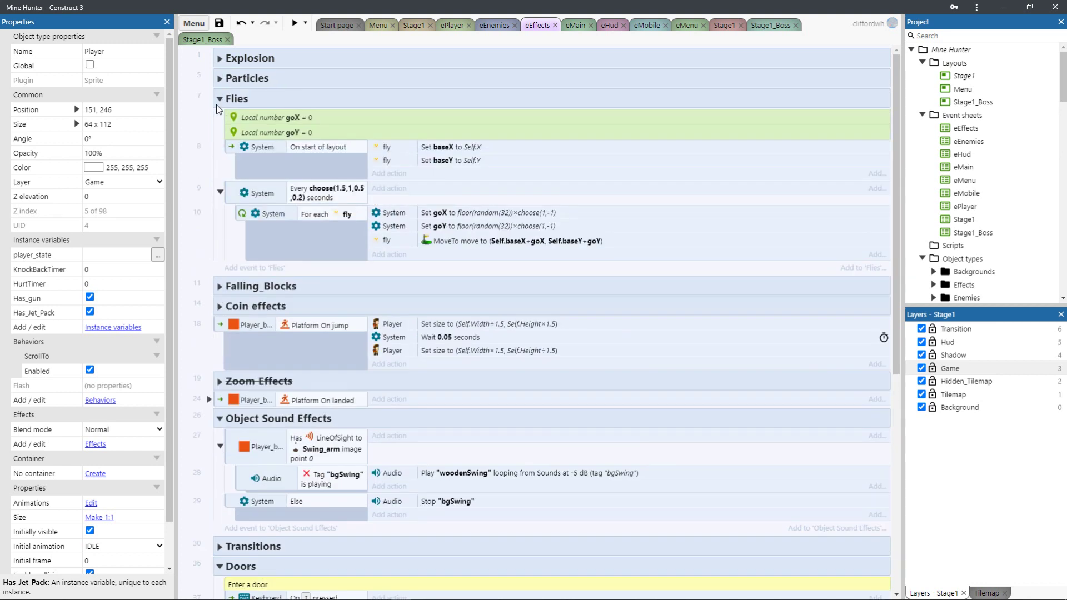
Examine the Falling_Blocks, Object Sound Effects and Doors groups in the eEffects event sheet.
click(219, 99)
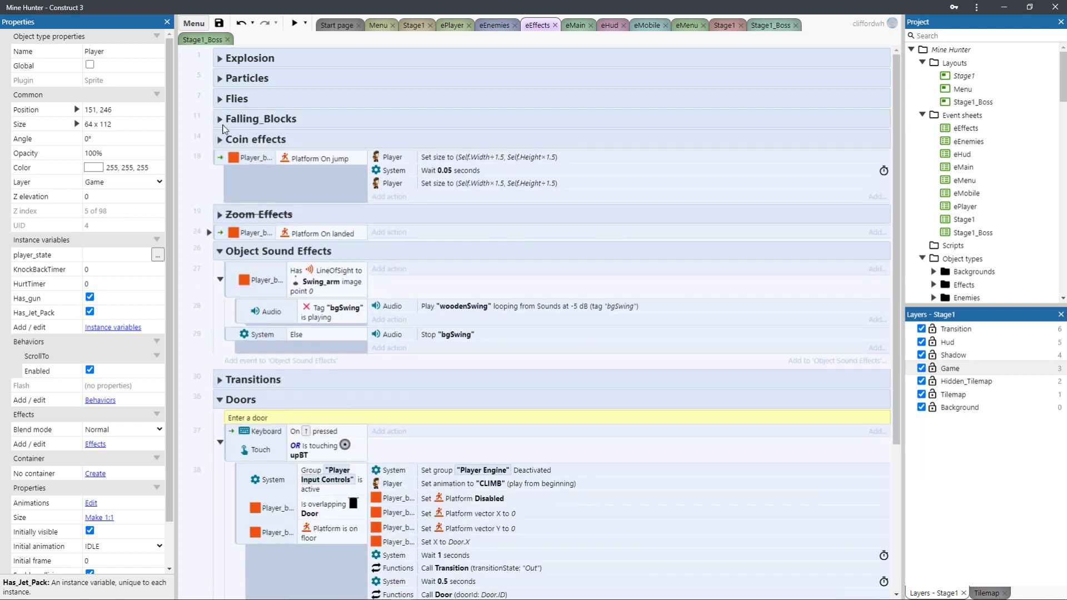
click(220, 119)
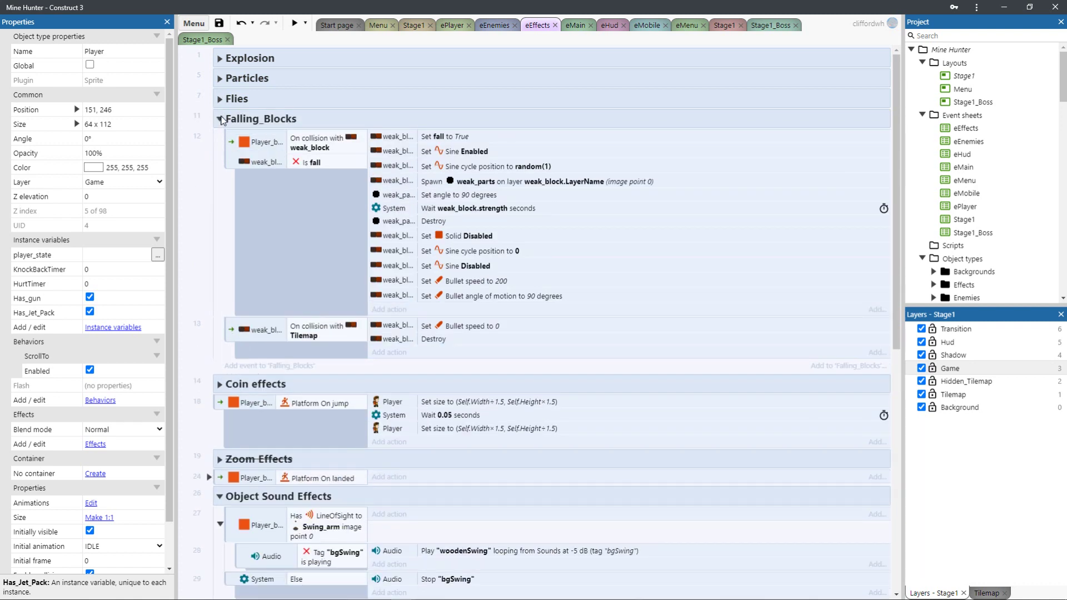
click(220, 119)
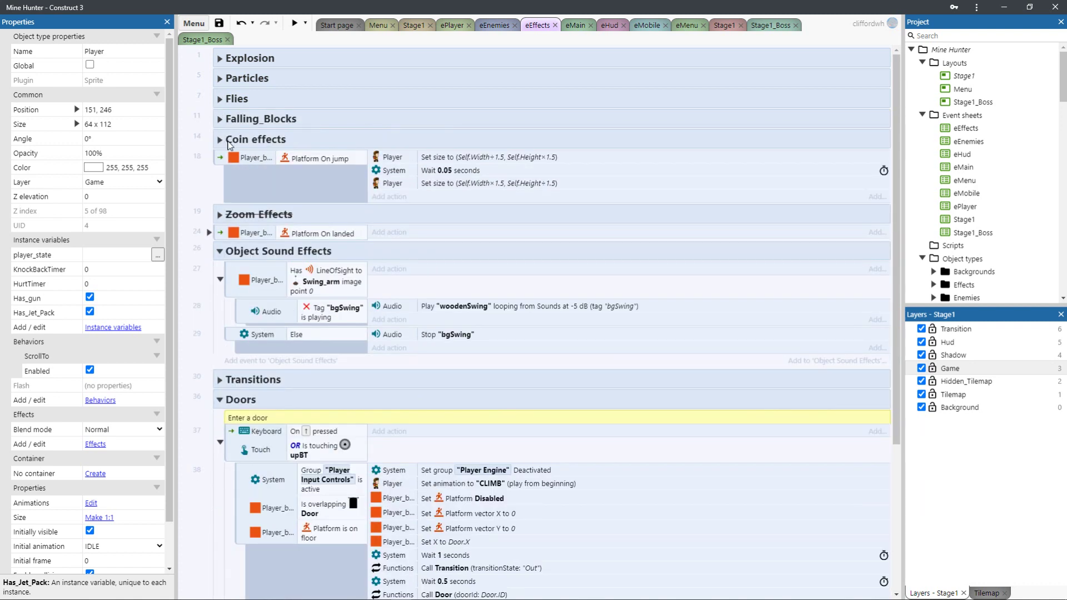
scroll(364, 235, down, 5)
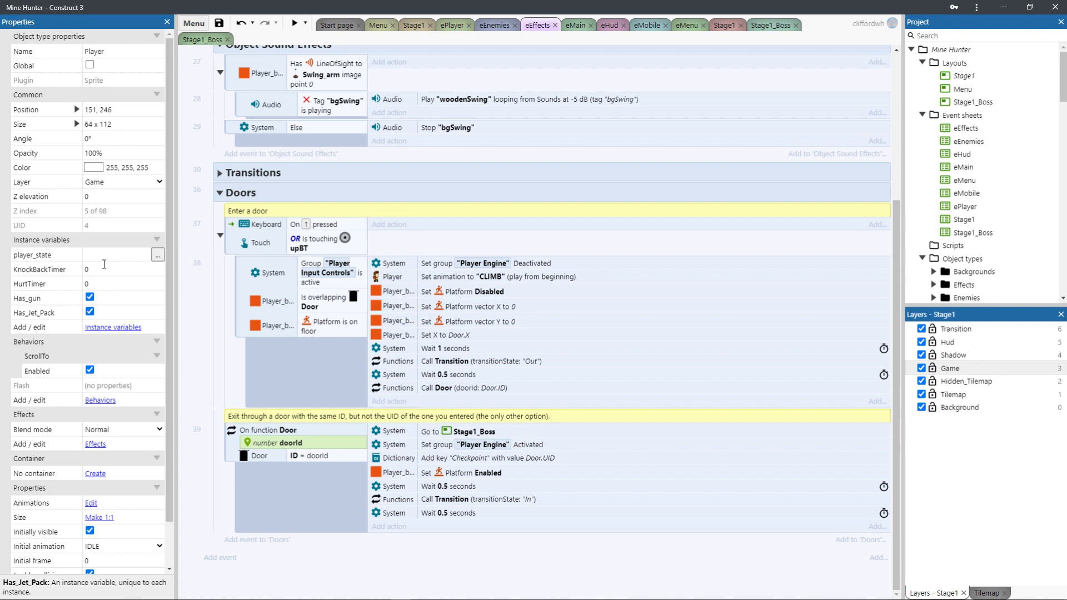
scroll(104, 265, down, 1)
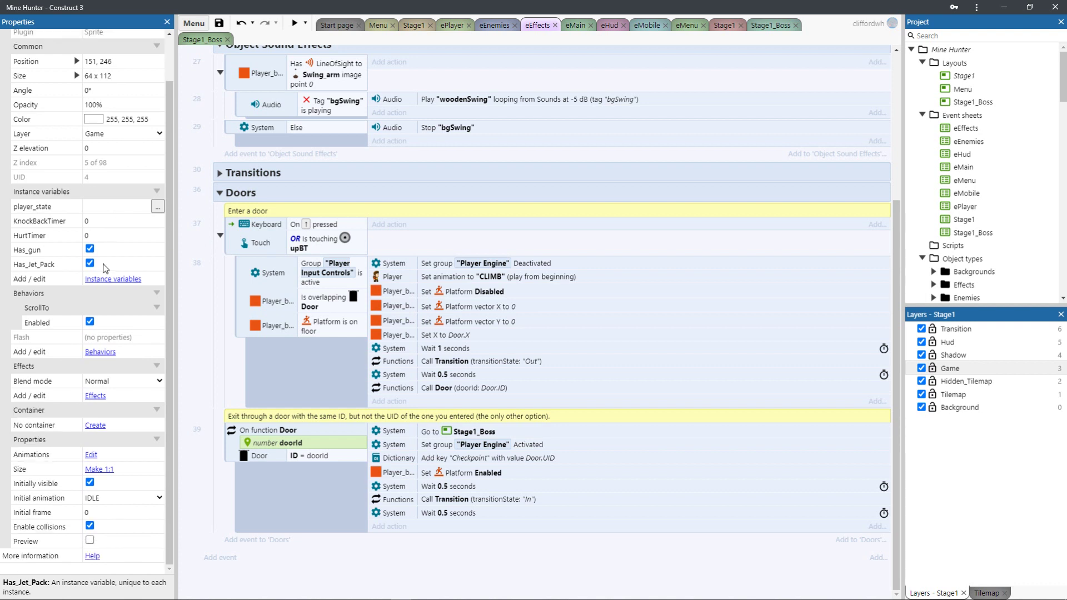
scroll(104, 268, up, 1)
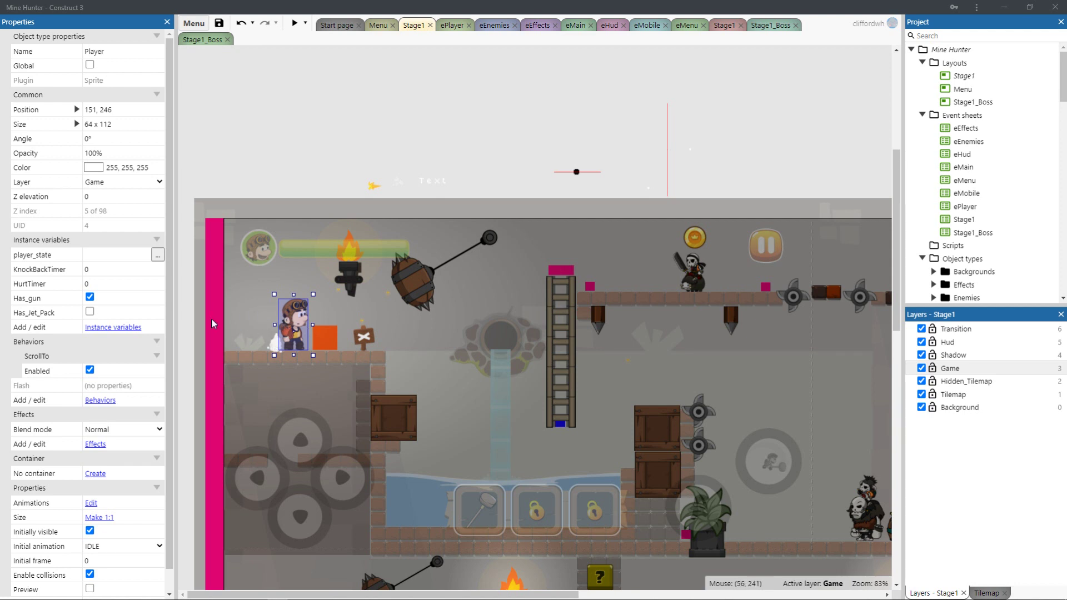
Enable Has_Jet_Pack on the Player sprite in Stage1 and preview the layout, lifting off from the starting ledge.
click(90, 312)
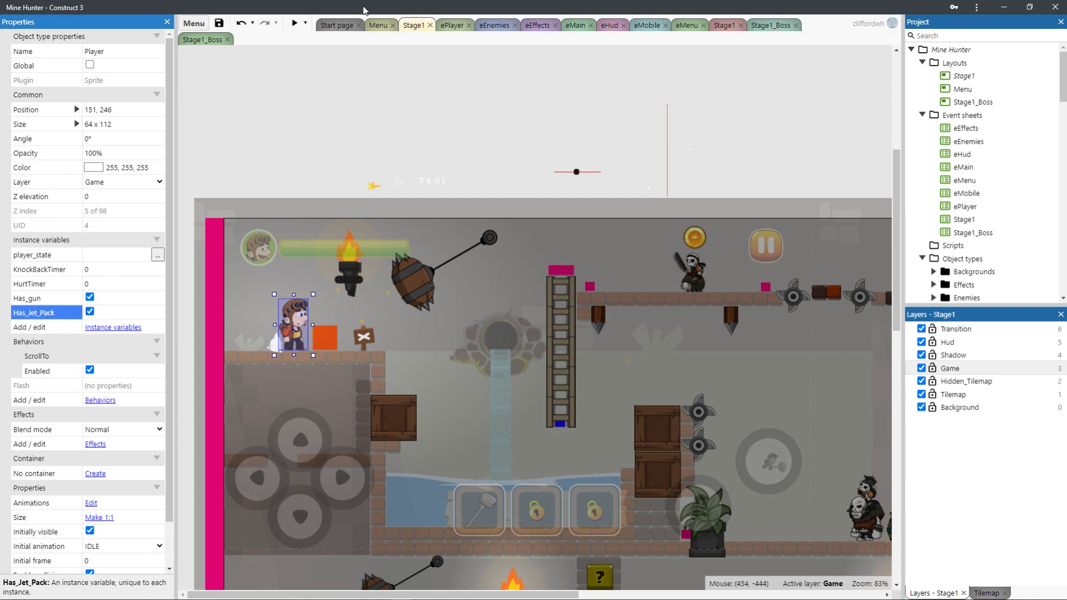
click(295, 25)
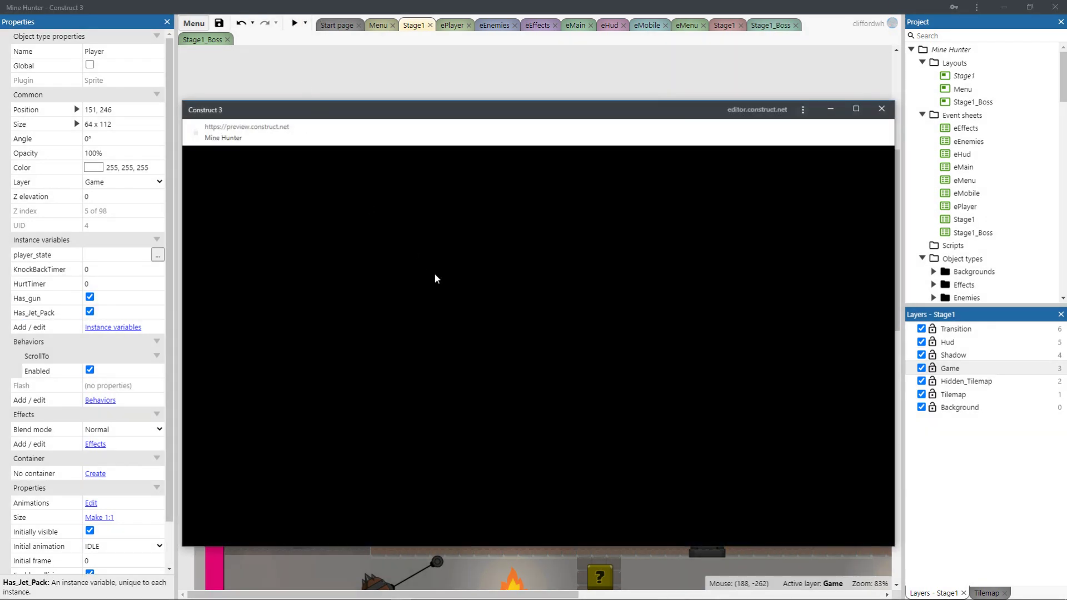
key(Up)
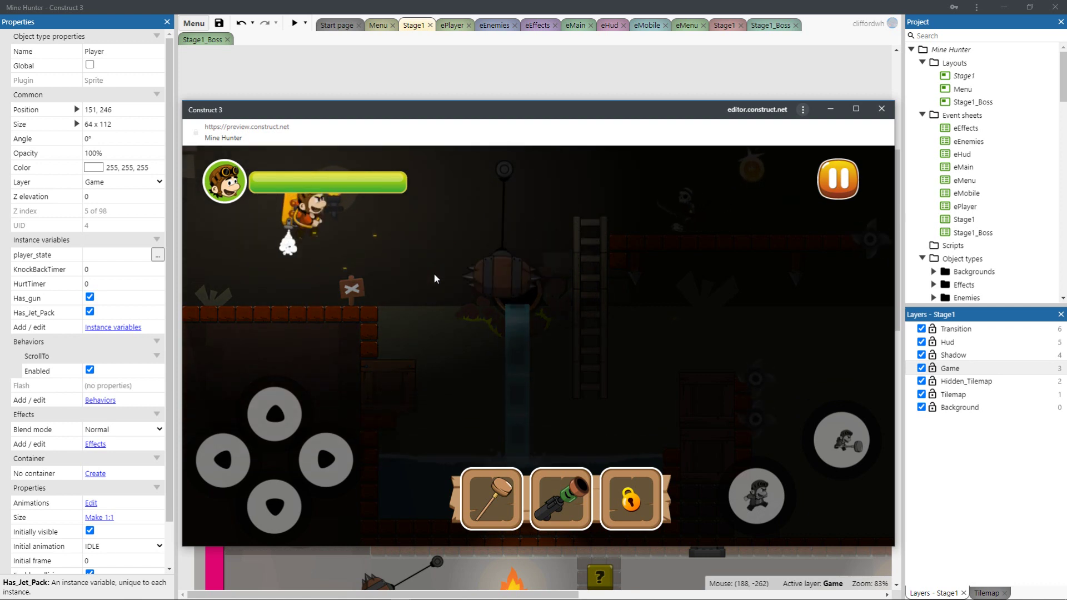
Fly the jet pack back and forth above the starting ledge, between the signpost and the swinging spiked barrel.
key(Right)
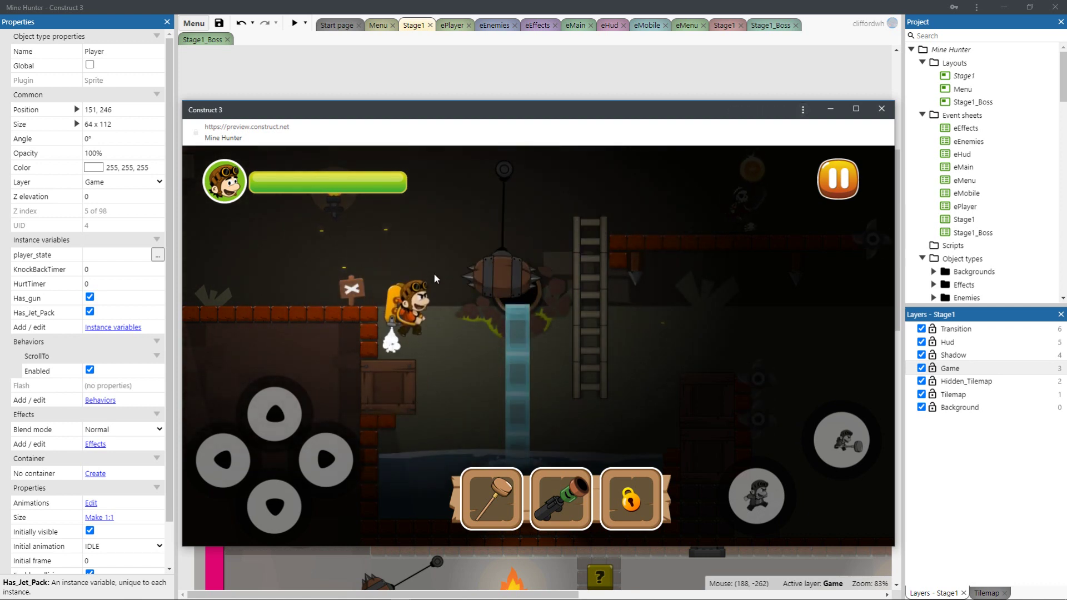
key(Up)
key(Left)
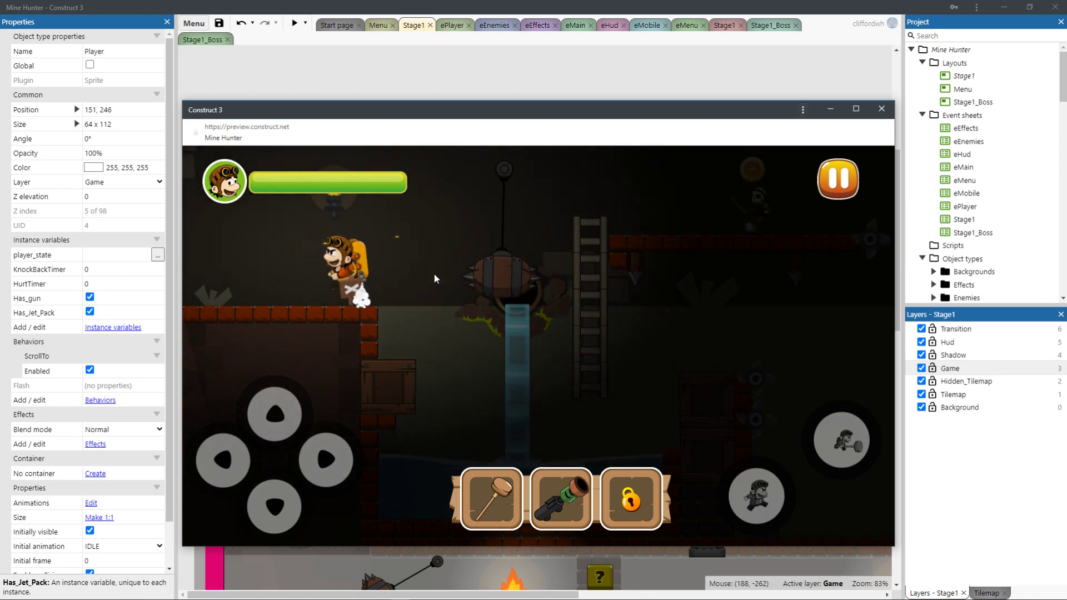
key(Up)
key(Right)
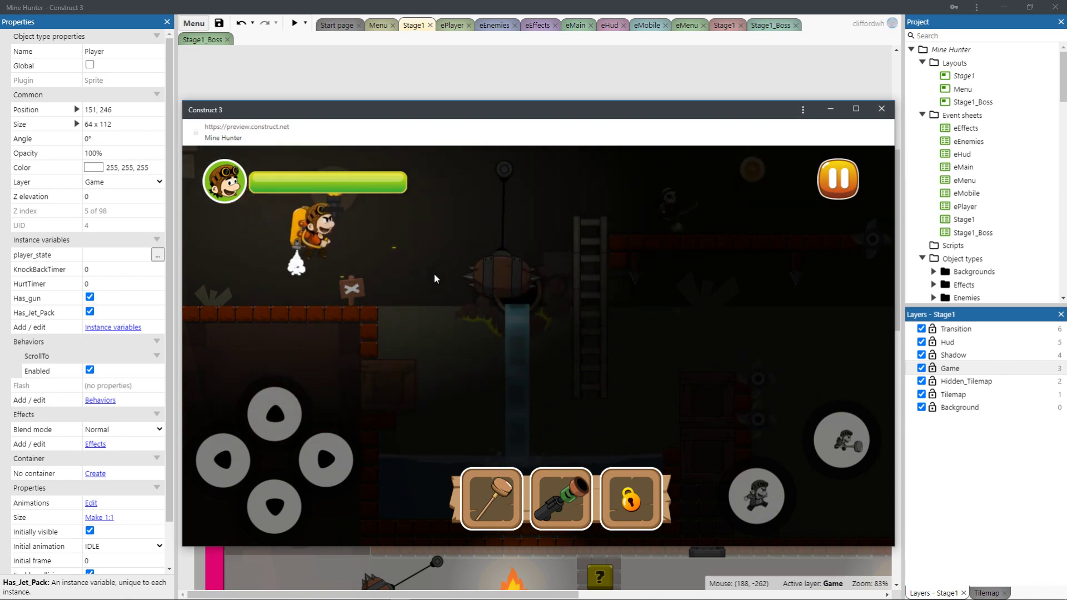
key(Left)
key(Up)
key(Right)
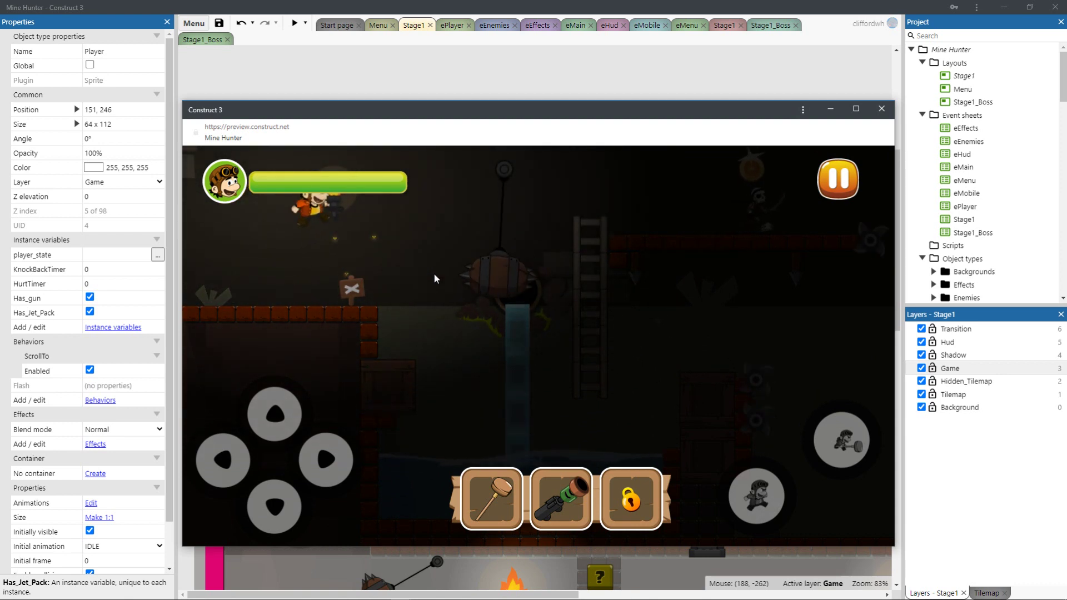
key(Up)
key(Up)
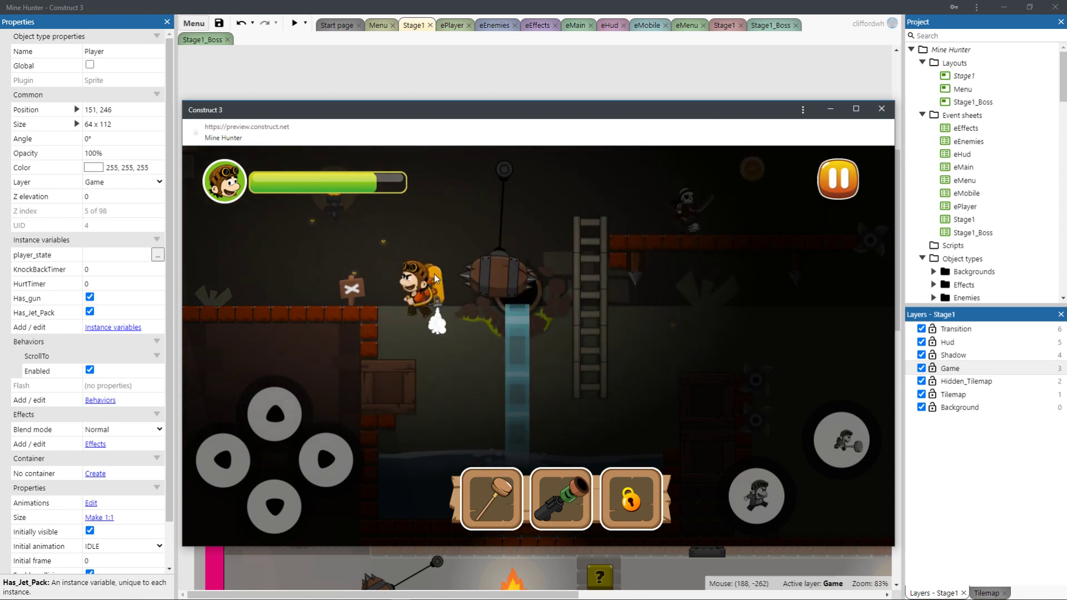
Fly down past the waterfall, swim both ways in the pool below it, and close the preview.
key(Right)
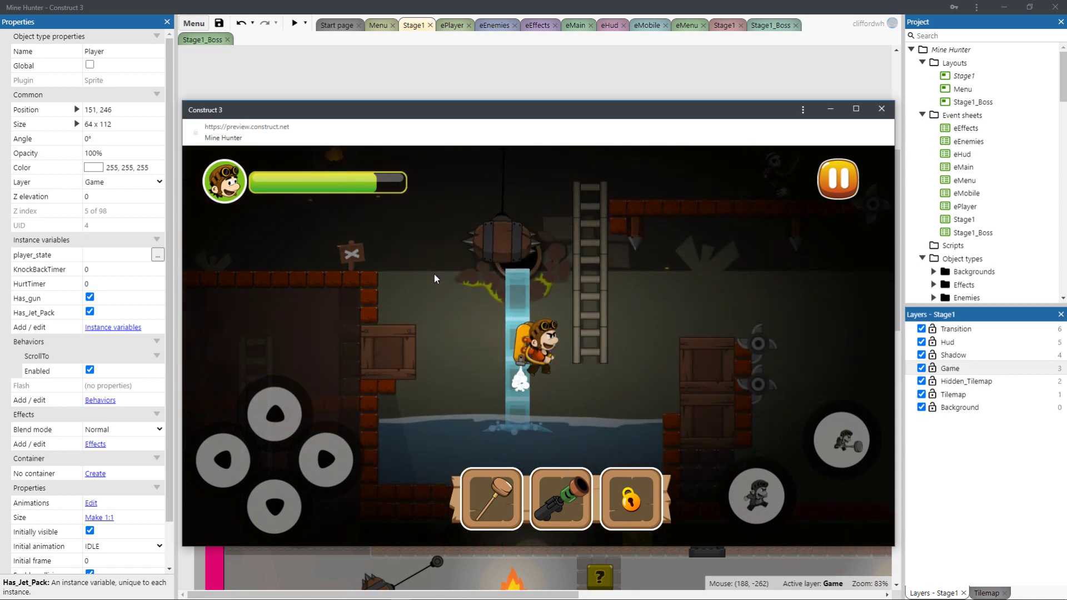
key(Left)
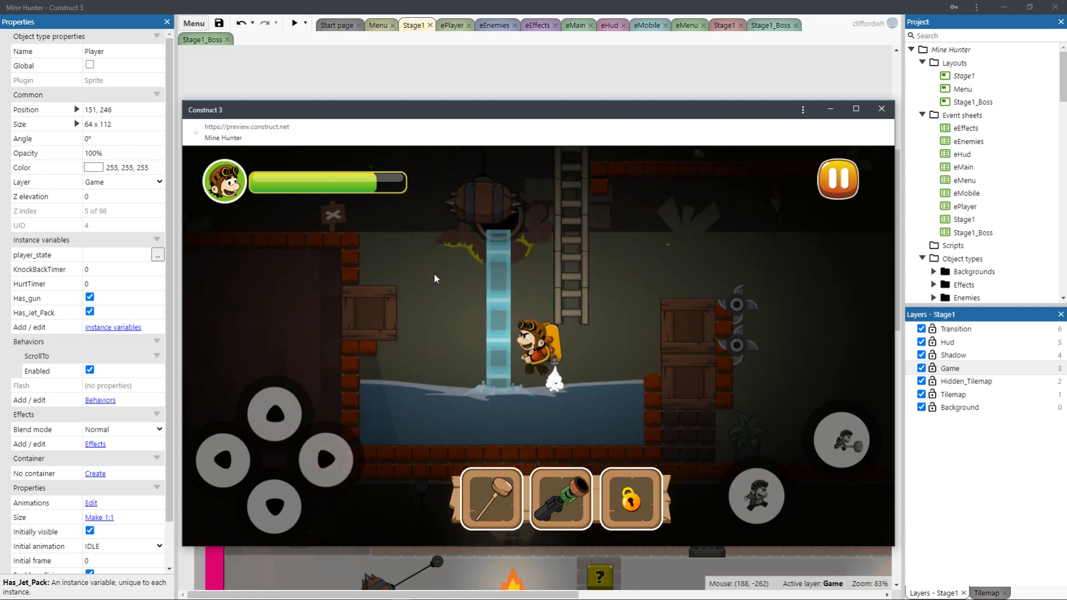
key(Right)
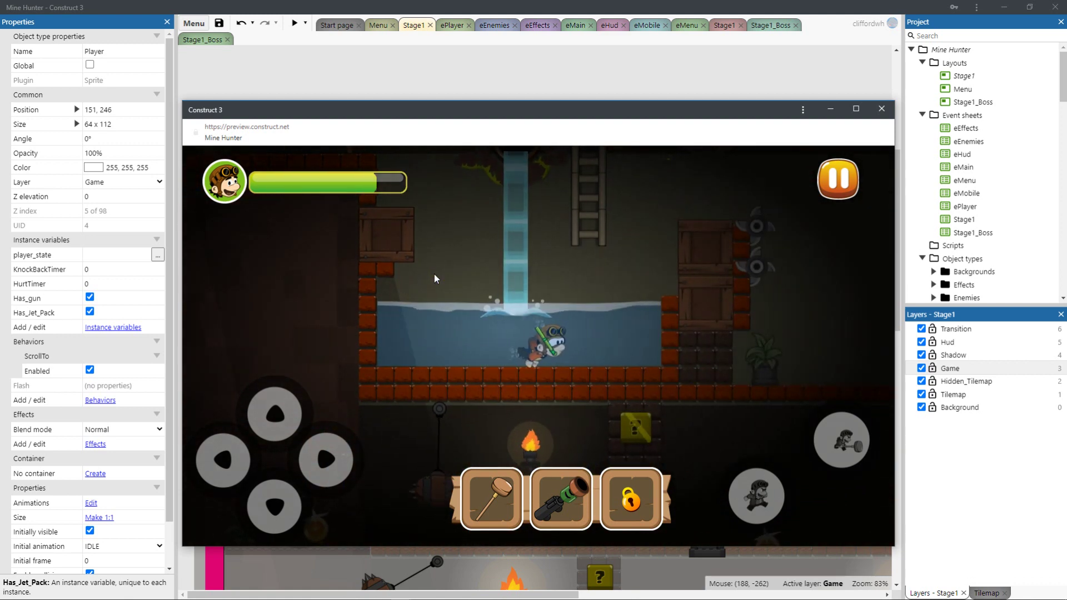
key(Left)
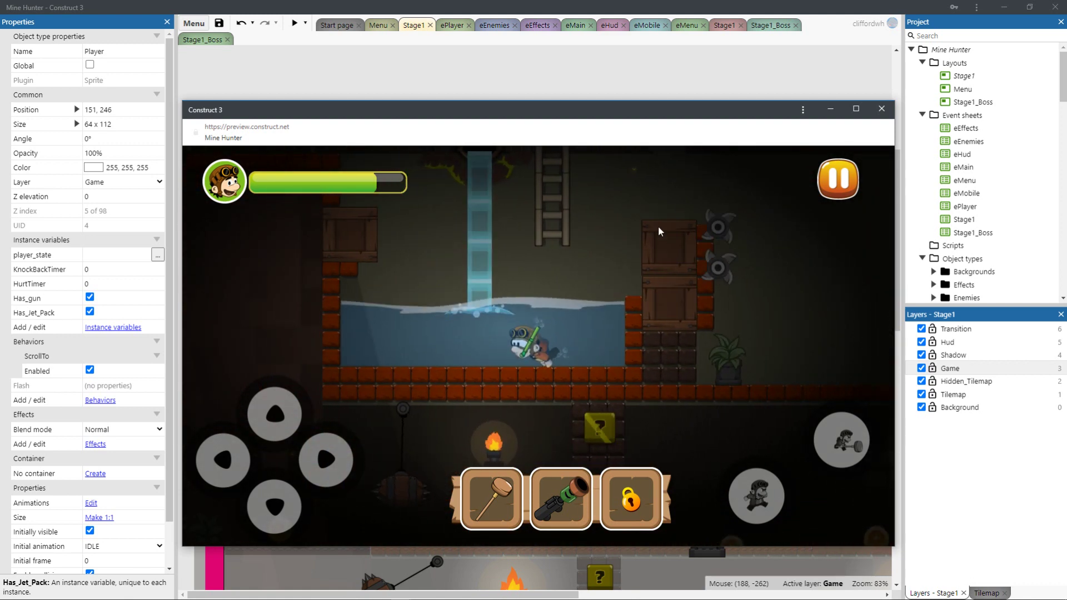
click(882, 111)
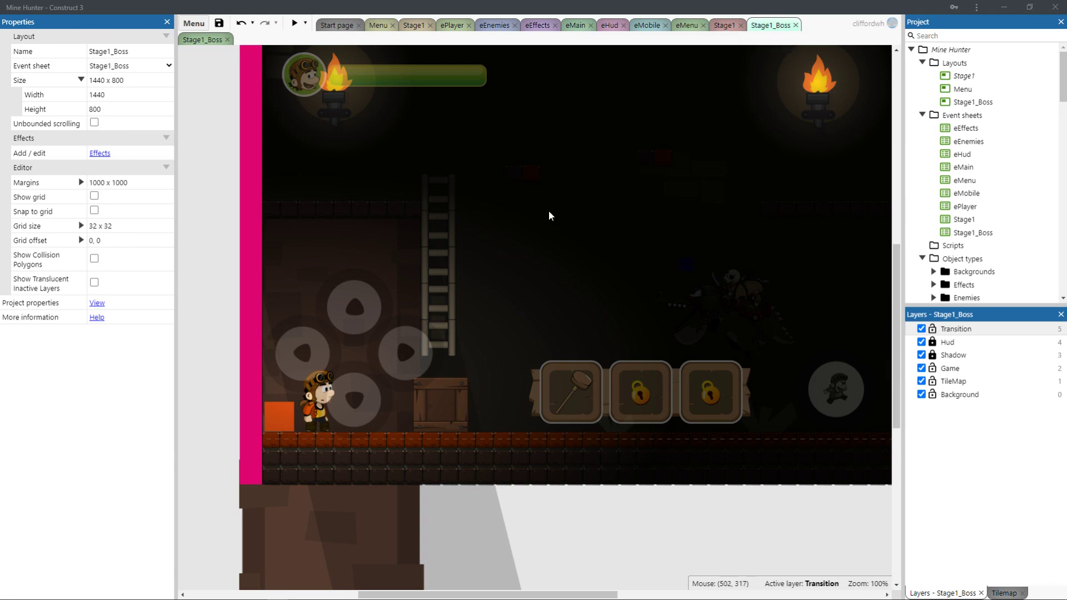
Preview the Stage1_Boss layout, move and jump along the upper ledge beside the ladder, and close the preview.
click(295, 25)
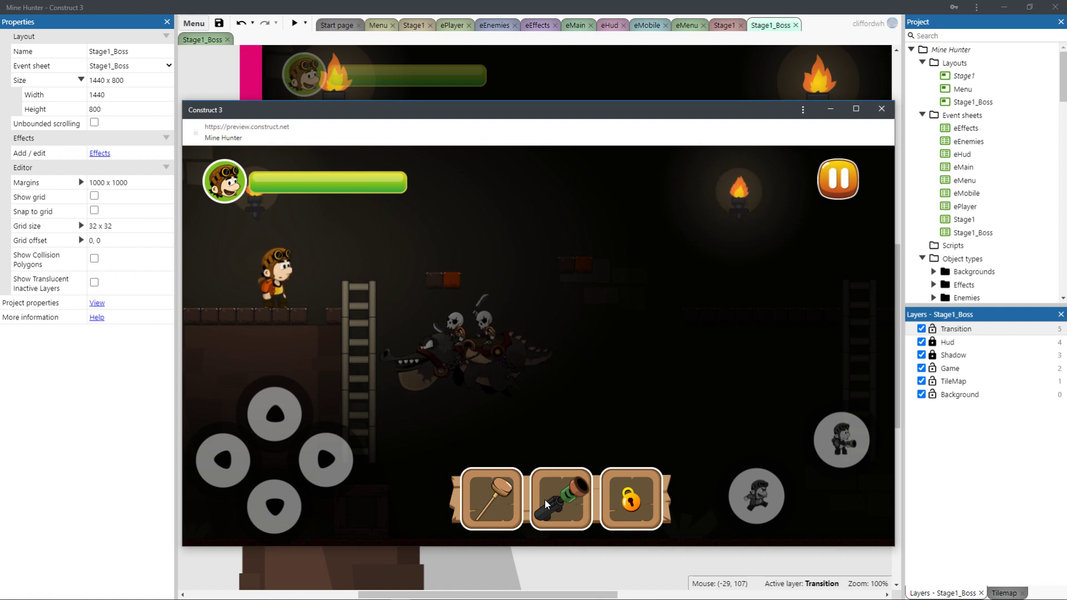
key(Left)
key(space)
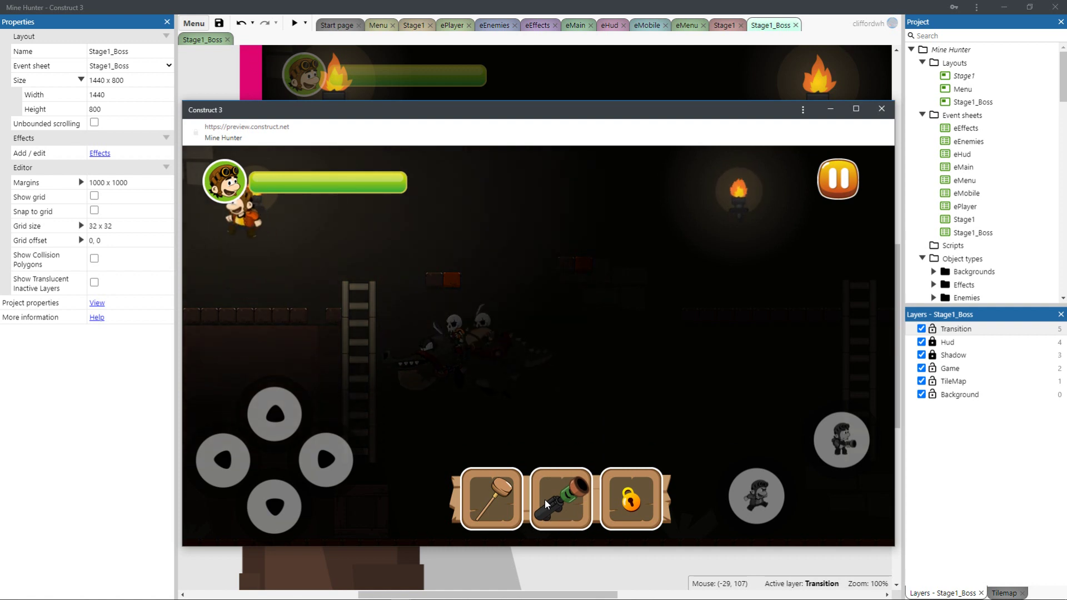
key(x)
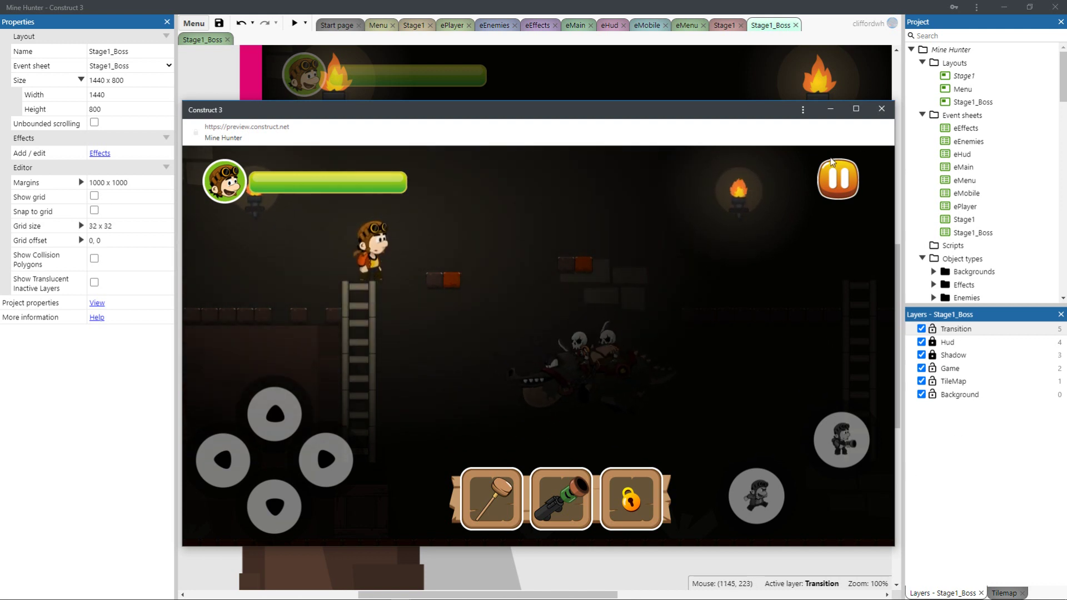
click(892, 111)
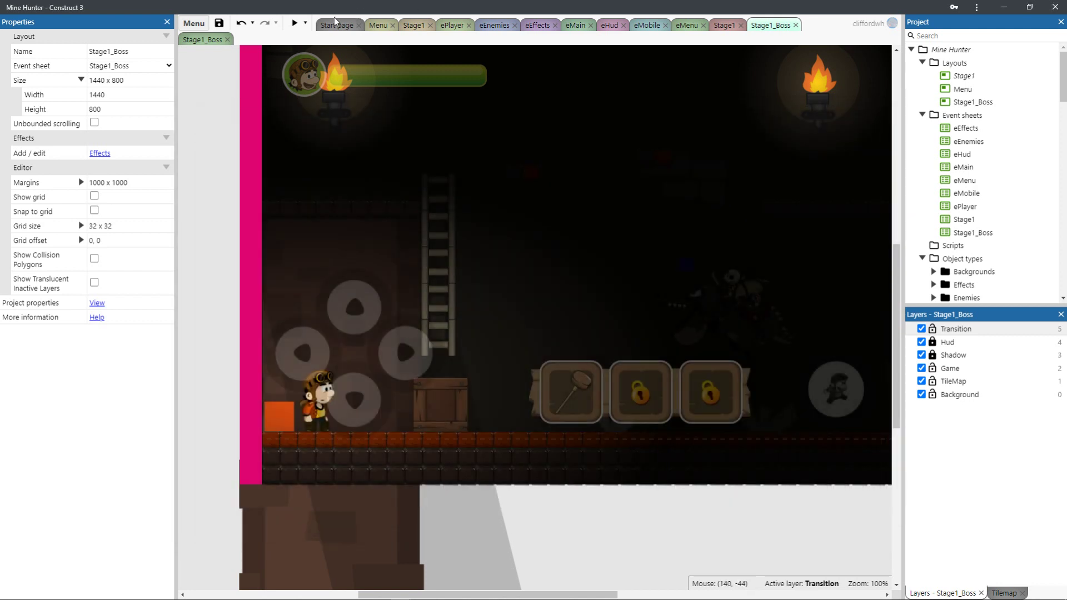
Return to the Stage1 layout, preview it, and equip the cannon on the starting ledge.
click(374, 25)
click(417, 27)
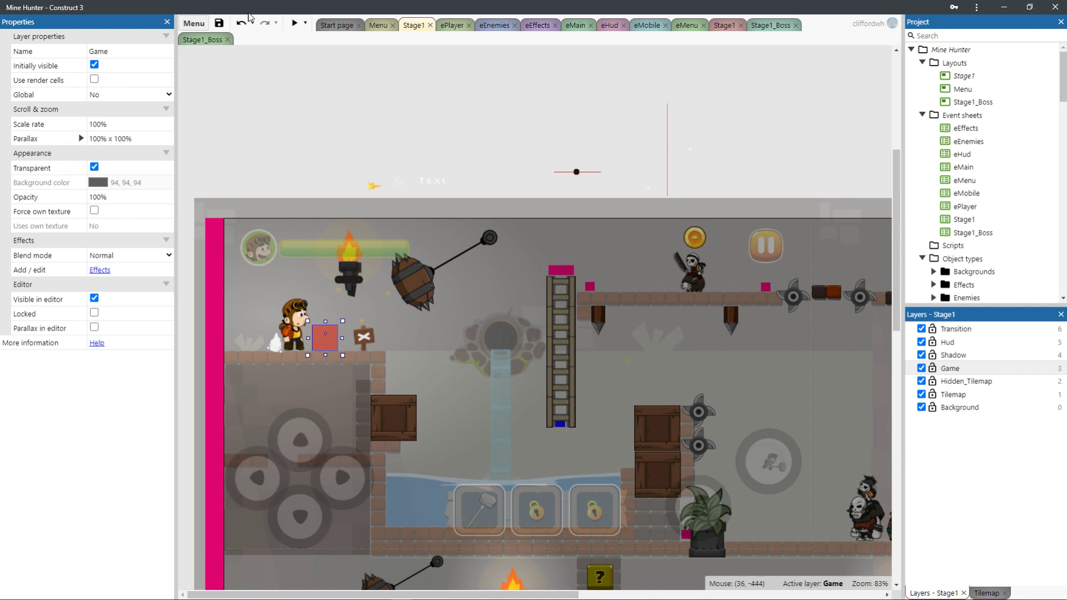
click(292, 23)
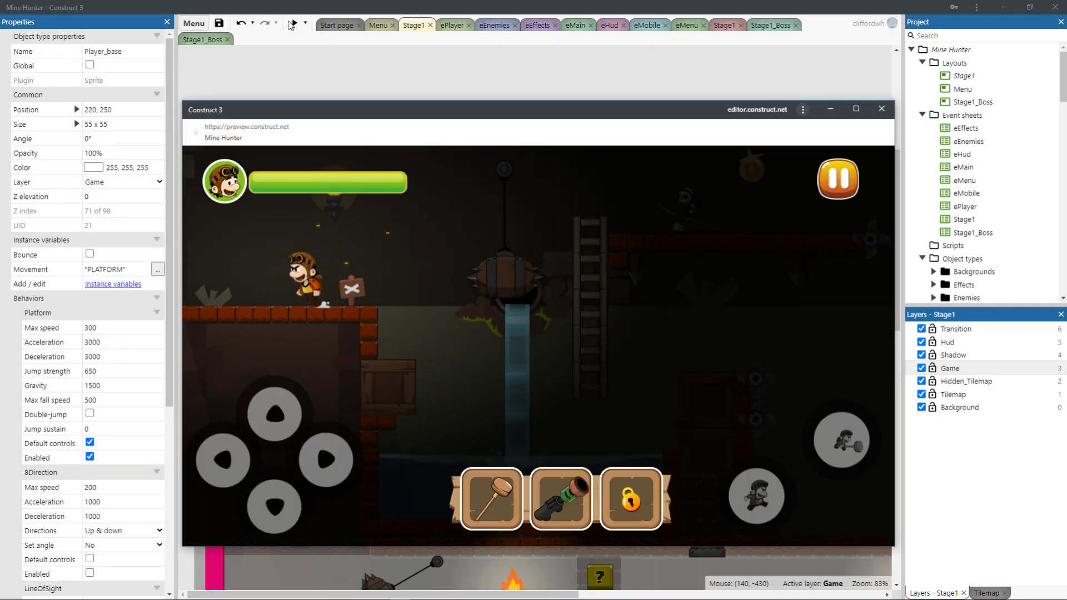
key(Left)
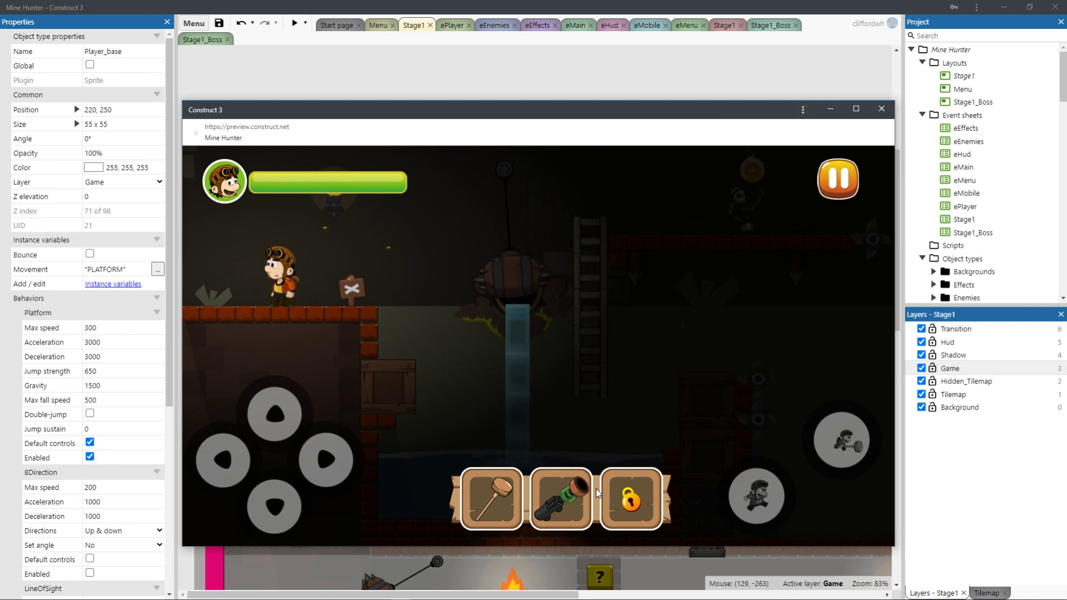
click(569, 486)
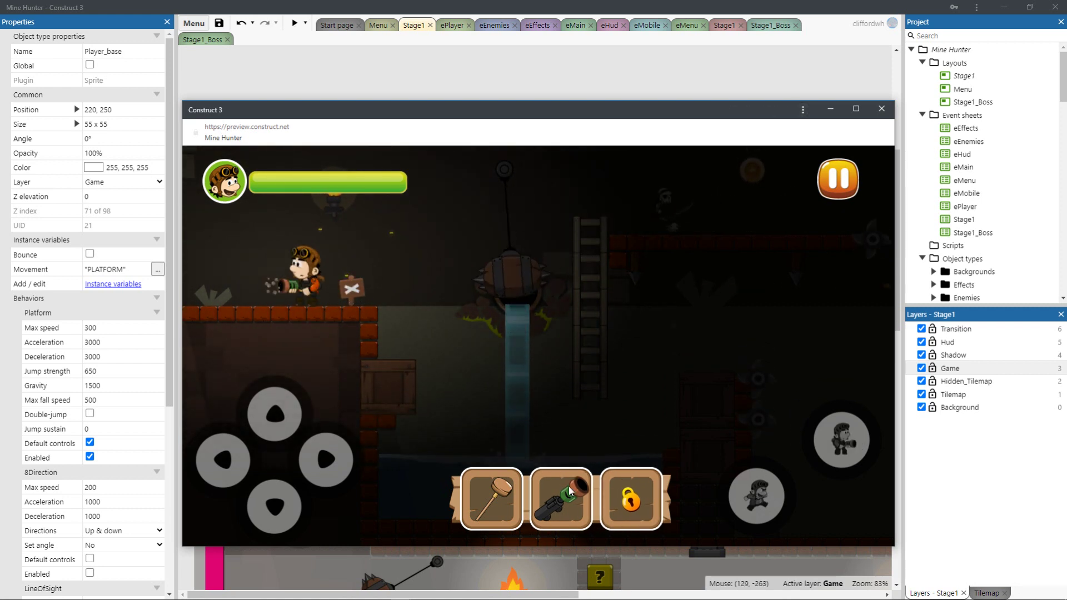
Jump around the starting ledge and drop past the signpost toward the wooden crate below.
key(Right)
key(Up)
key(Left)
key(Up)
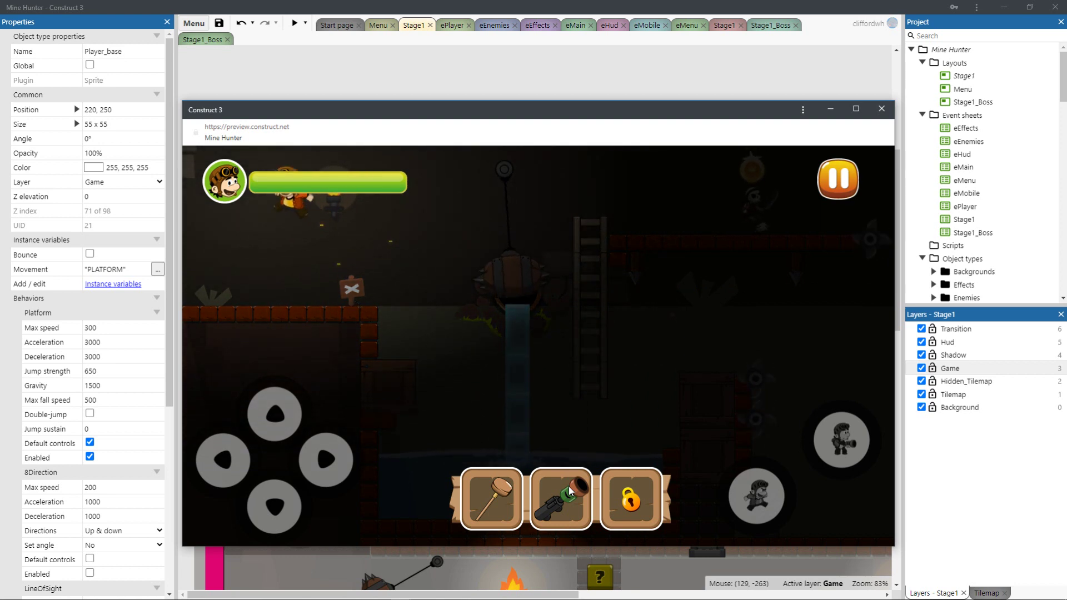
key(Right)
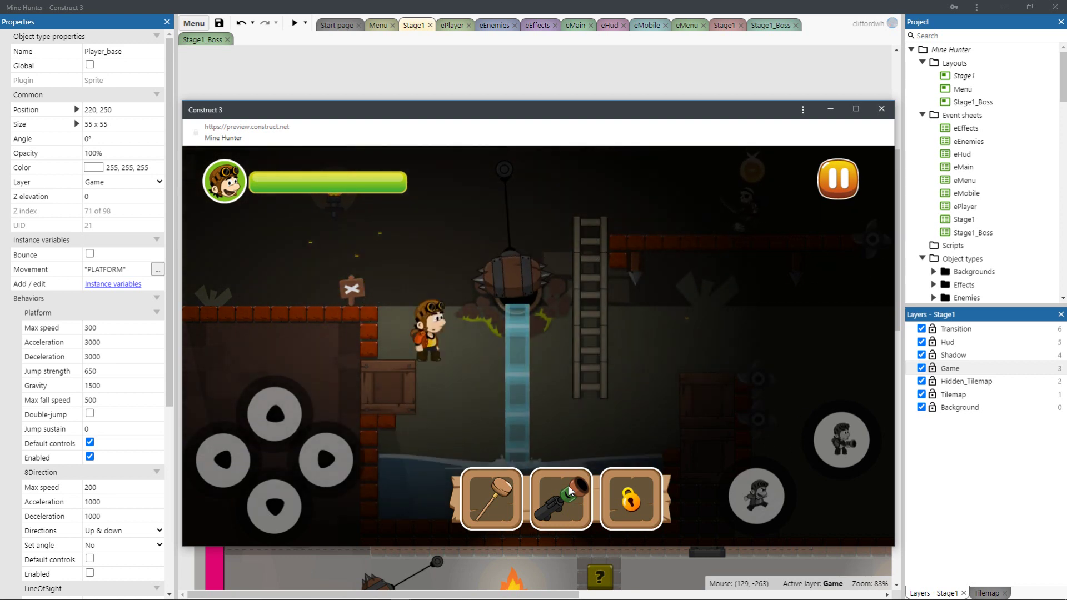
Drop into the pool, swim back and forth, and leap out toward the stacked crates before dropping back in.
key(Right)
key(Left)
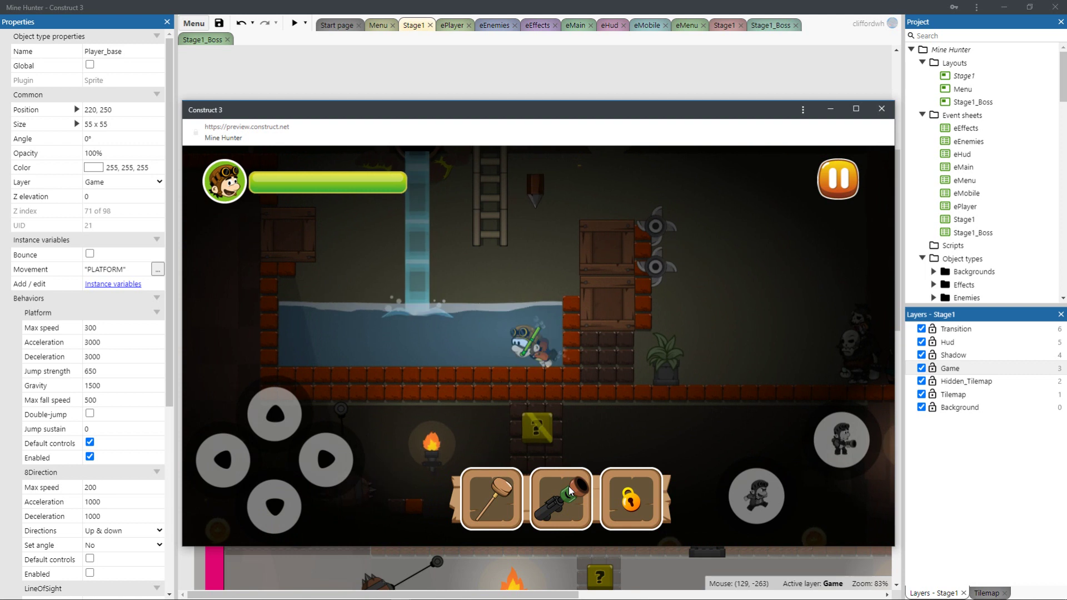
key(Left)
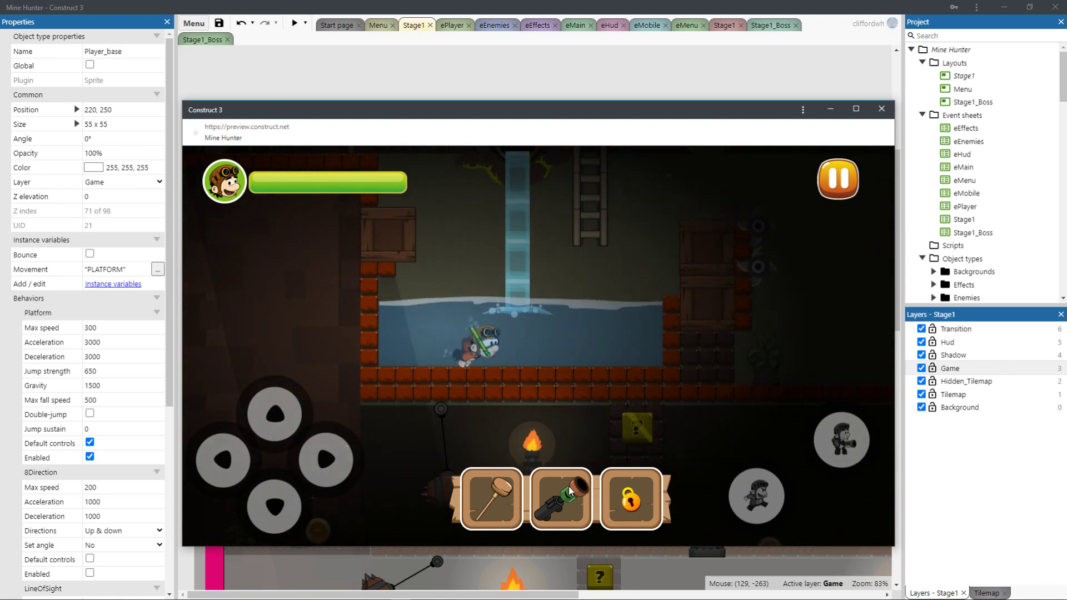
key(Right)
key(Up)
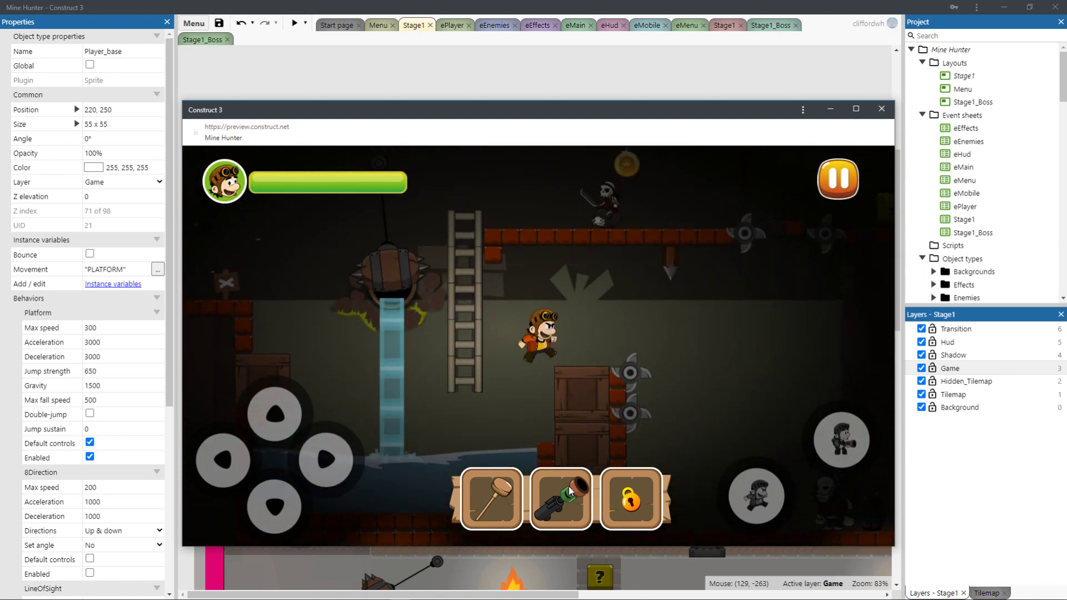
key(Left)
key(Right)
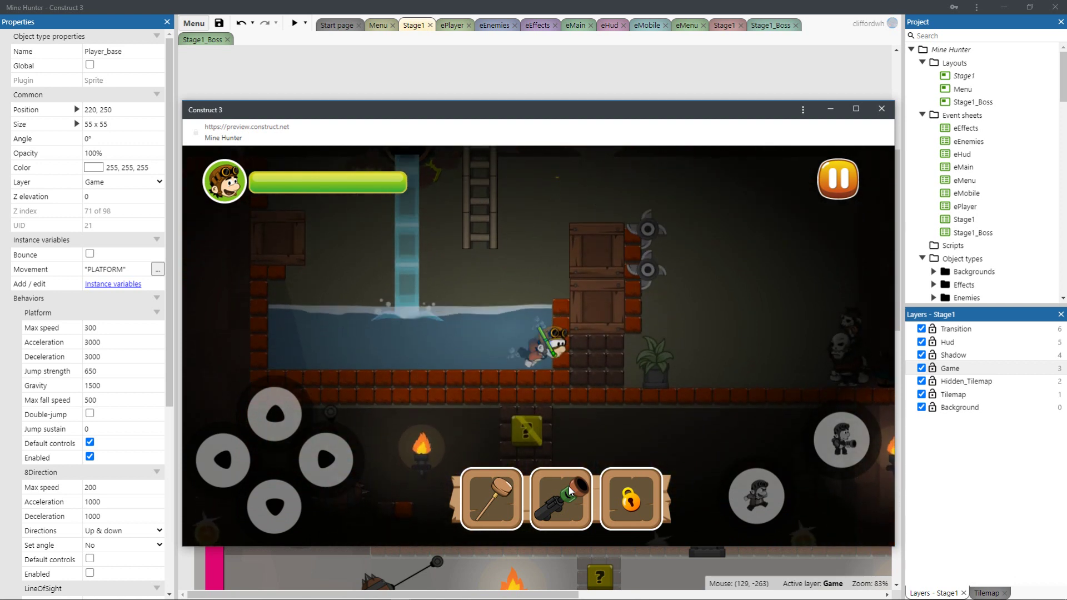
Leap from the pool to the ladder, climb it, and run onto the brick platform toward the sword skeleton.
key(Up)
key(Left)
key(Up)
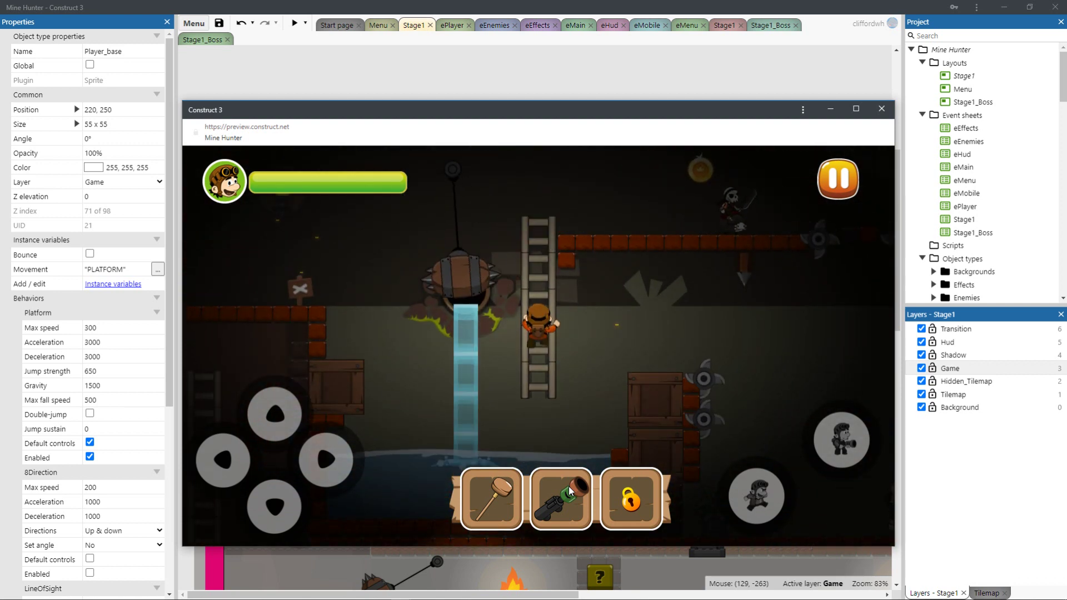
key(Right)
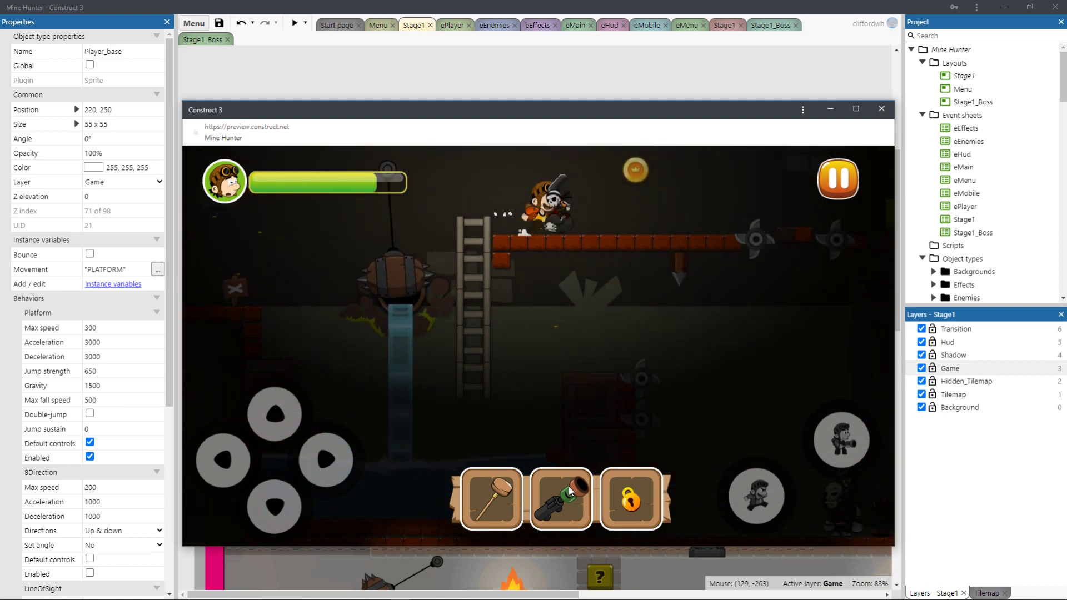
Run past the sword skeleton, jump over the two spinning blades, and leap off the platform beyond the question block.
key(Right)
key(Up)
key(Up)
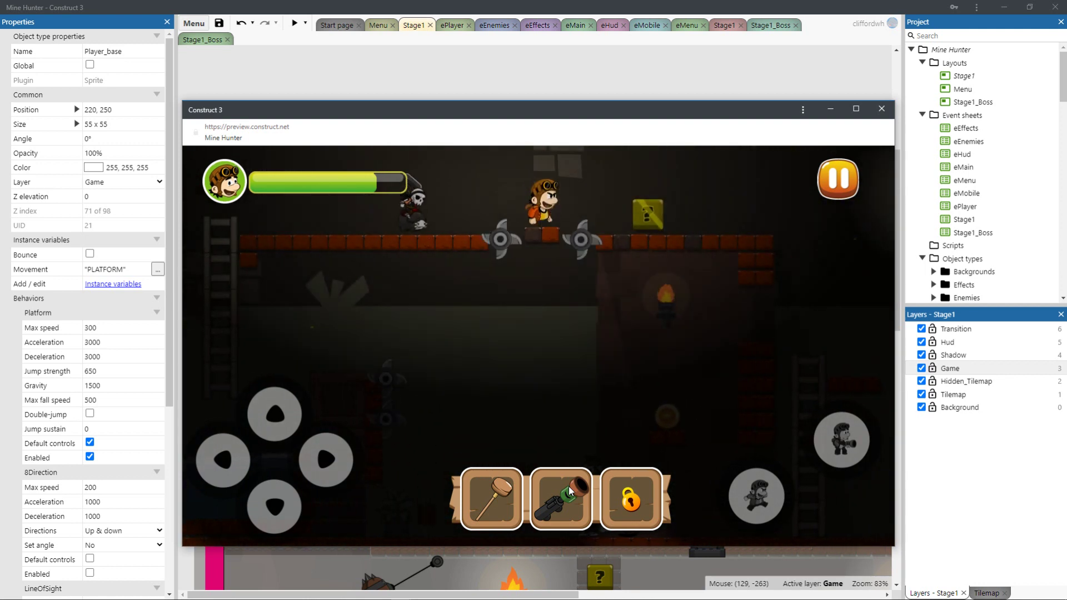
key(Right)
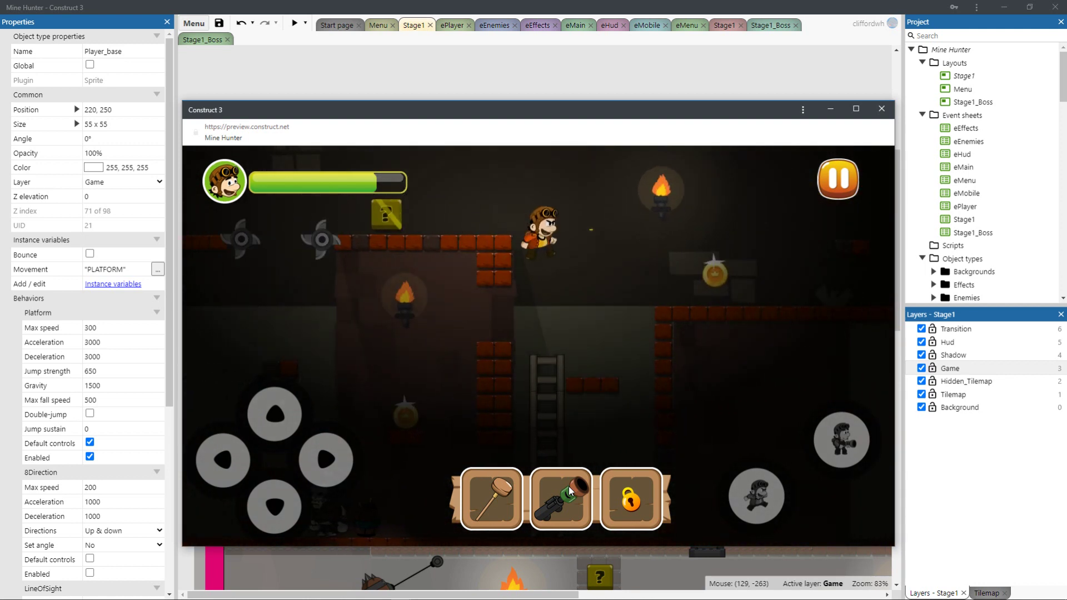
Drop down the ladder shaft to the brick floor and break through the cracked wall beside it.
key(Right)
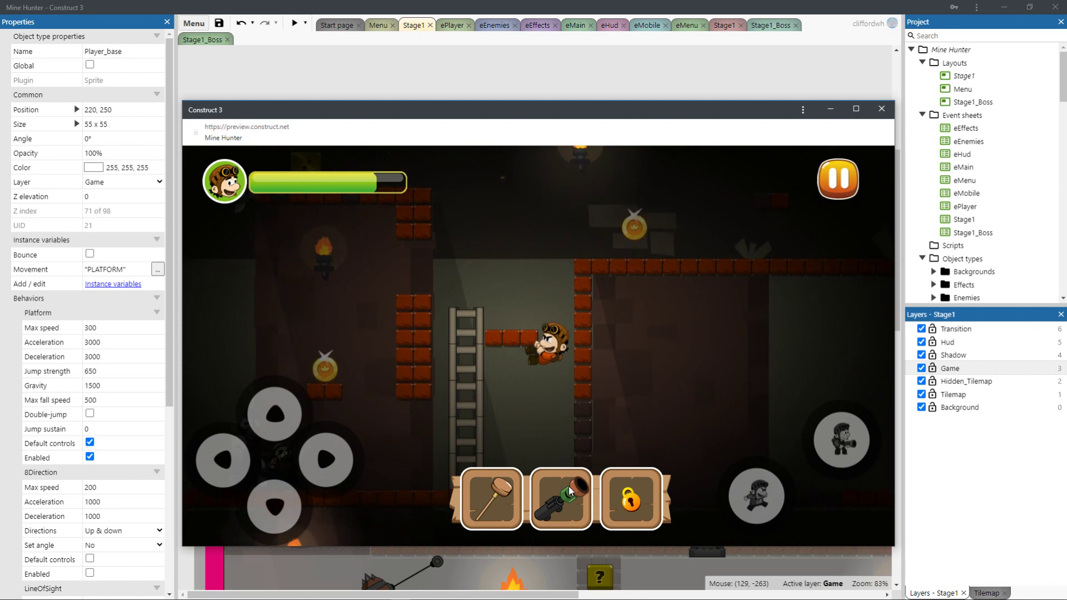
key(Left)
key(Right)
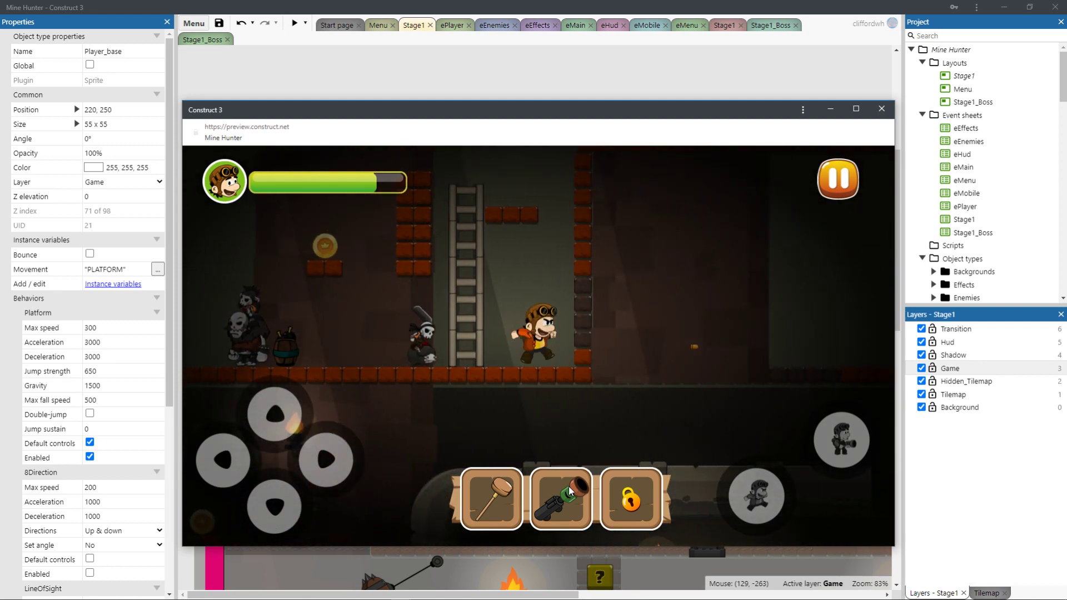
key(space)
key(Up)
key(Right)
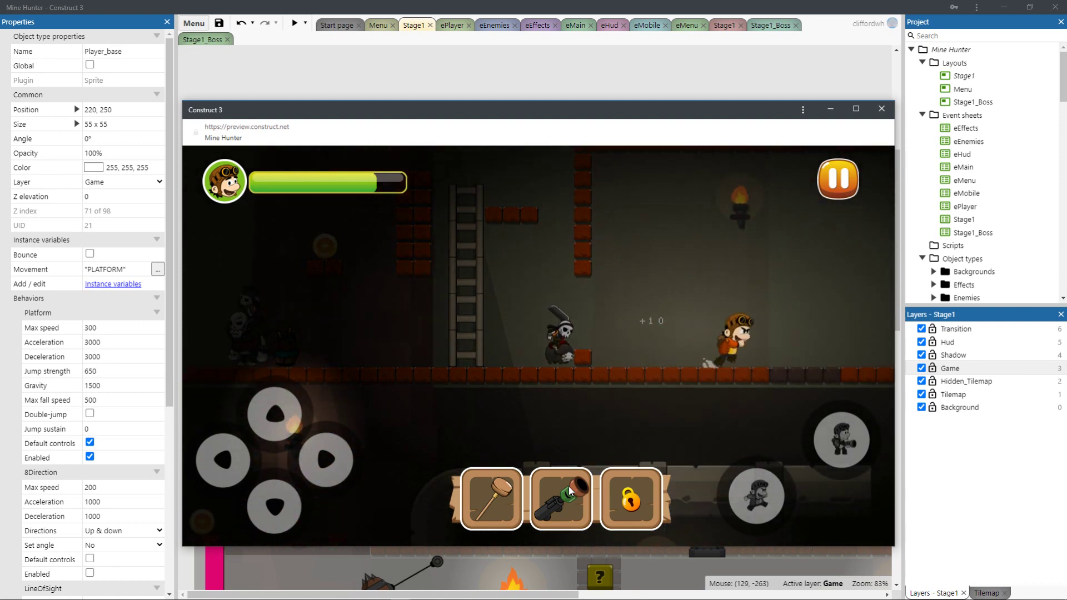
Break the weak bricks in the floor beyond the wall and drop into the gap, hanging from its edge.
key(Right)
key(space)
key(space)
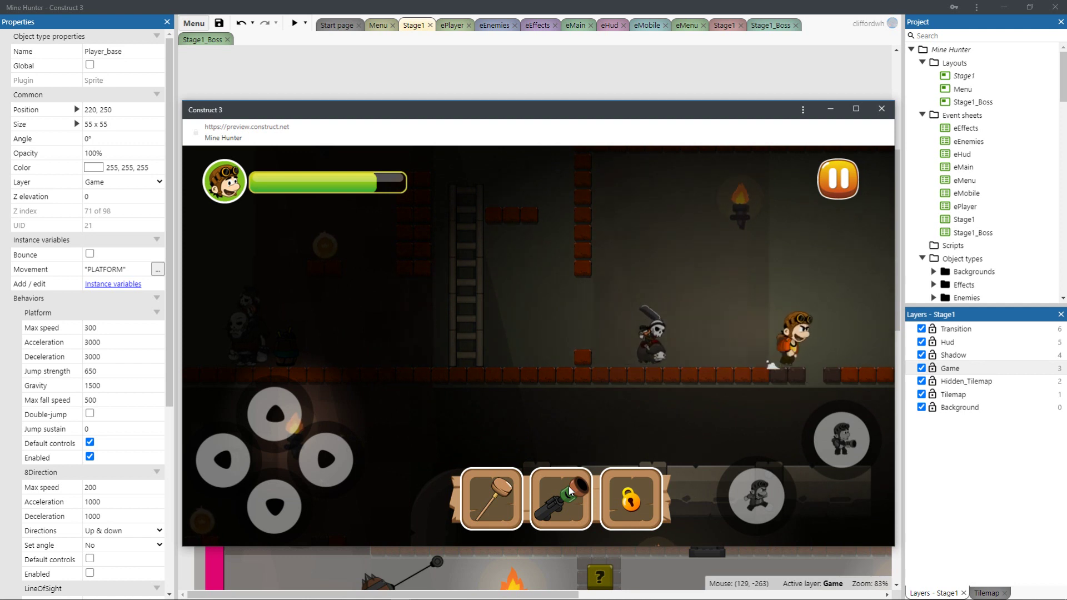
key(Right)
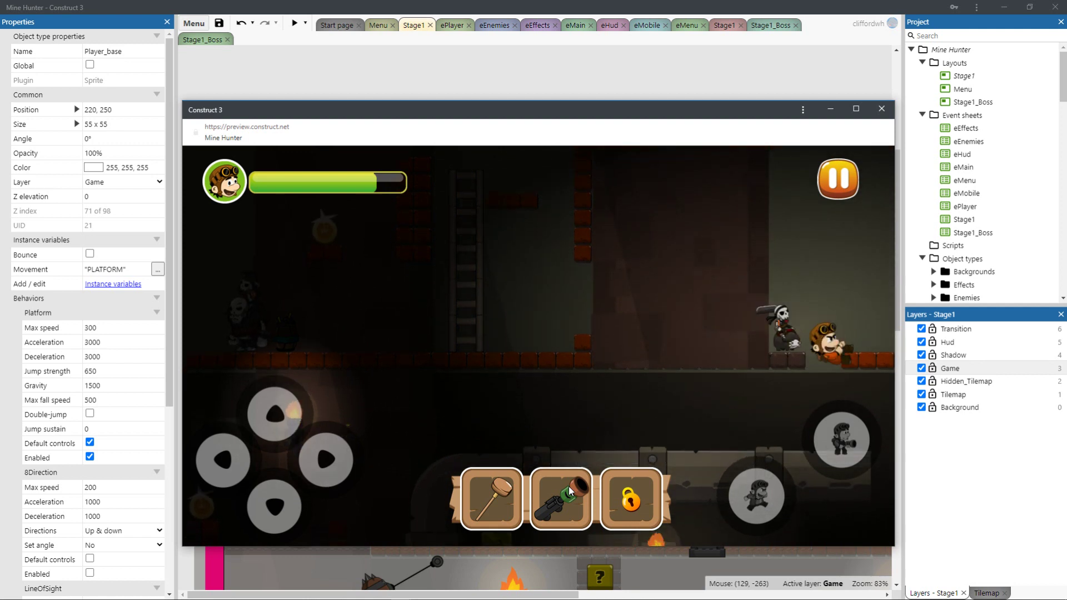
Drop onto the large pipe, run back along it, and jump to the small floating brick ledge past its bend.
key(Left)
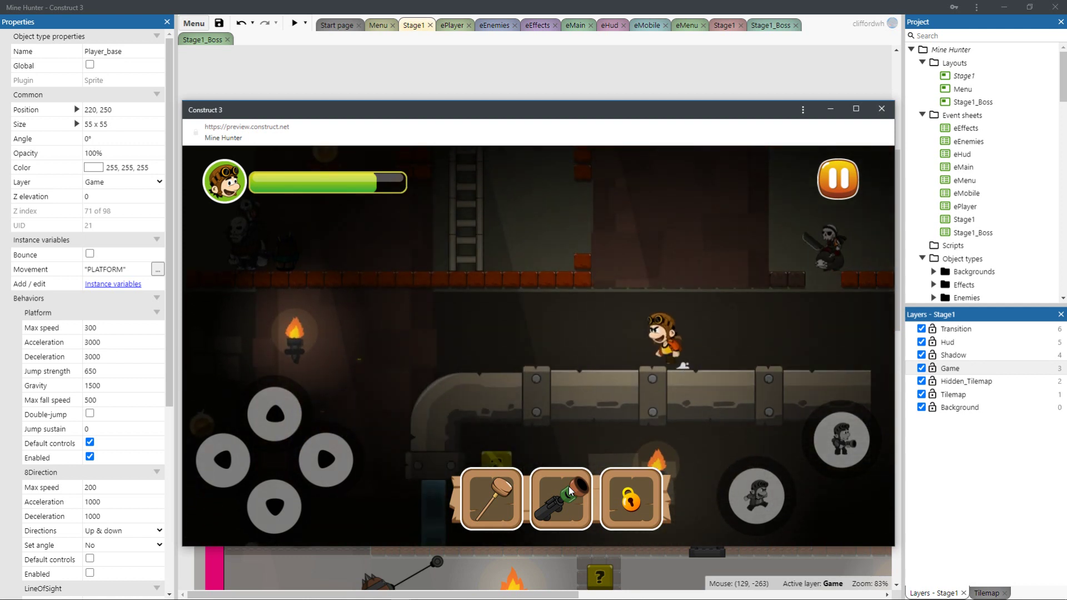
key(Left)
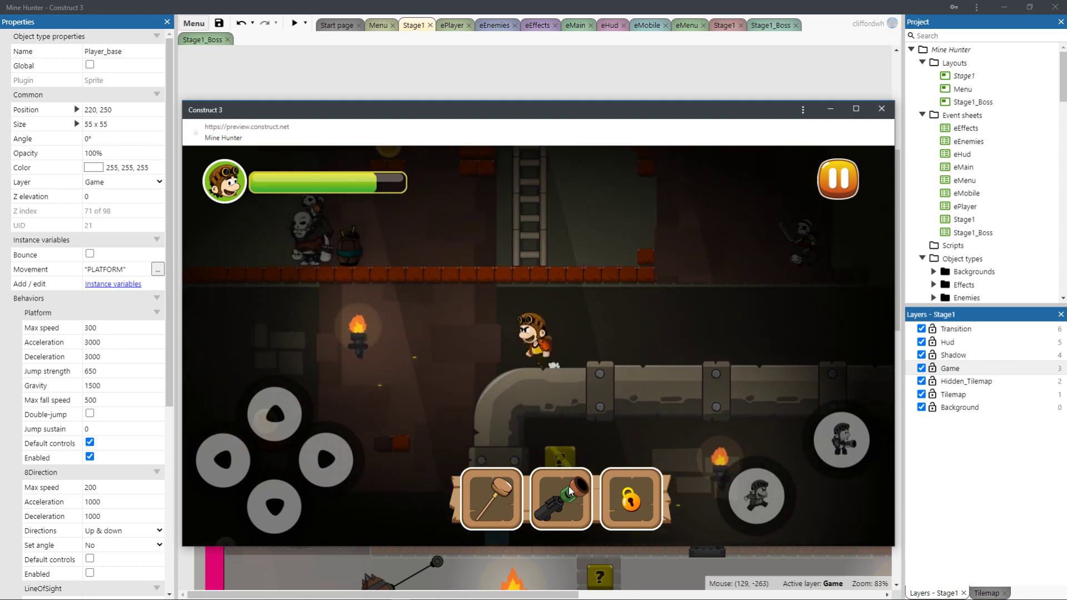
key(Left)
key(Up)
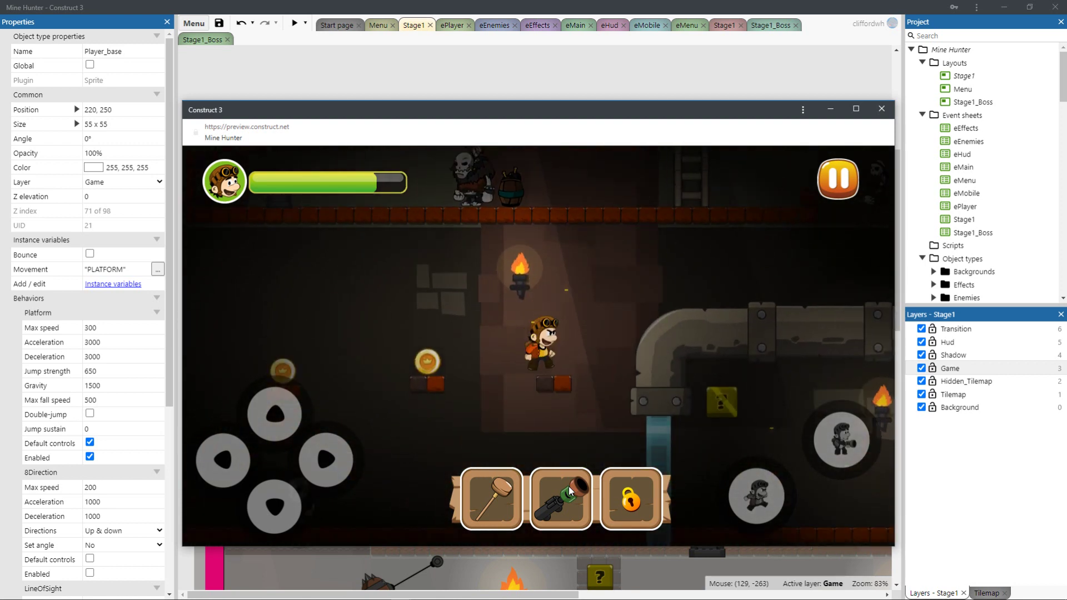
Collect the coin on the neighbouring floating ledge and leap on to grab the brick ledge below the question block.
key(Left)
key(Up)
key(Up)
key(Left)
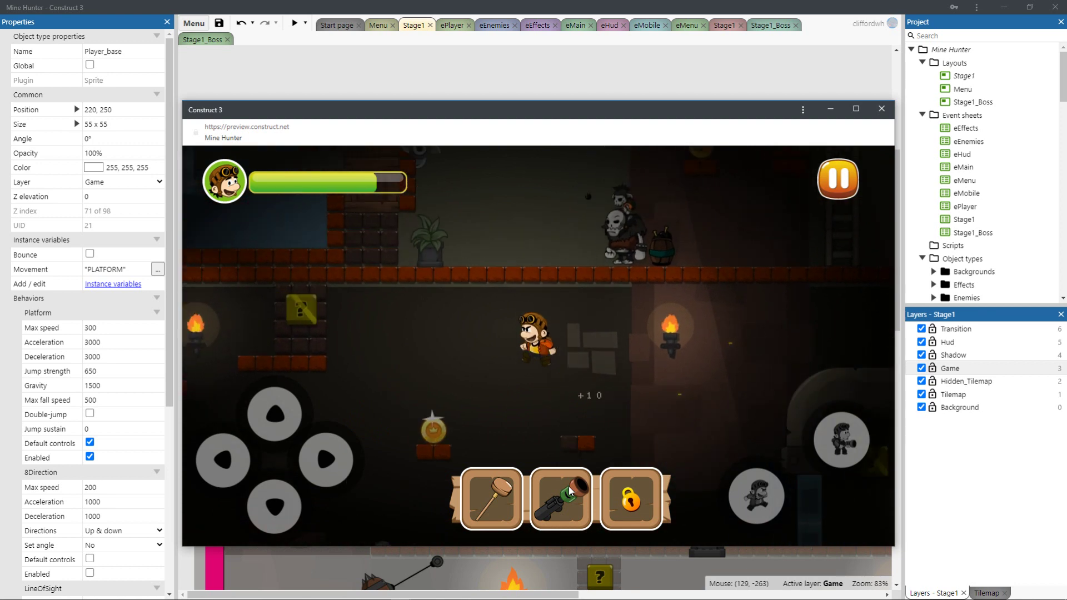
key(Left)
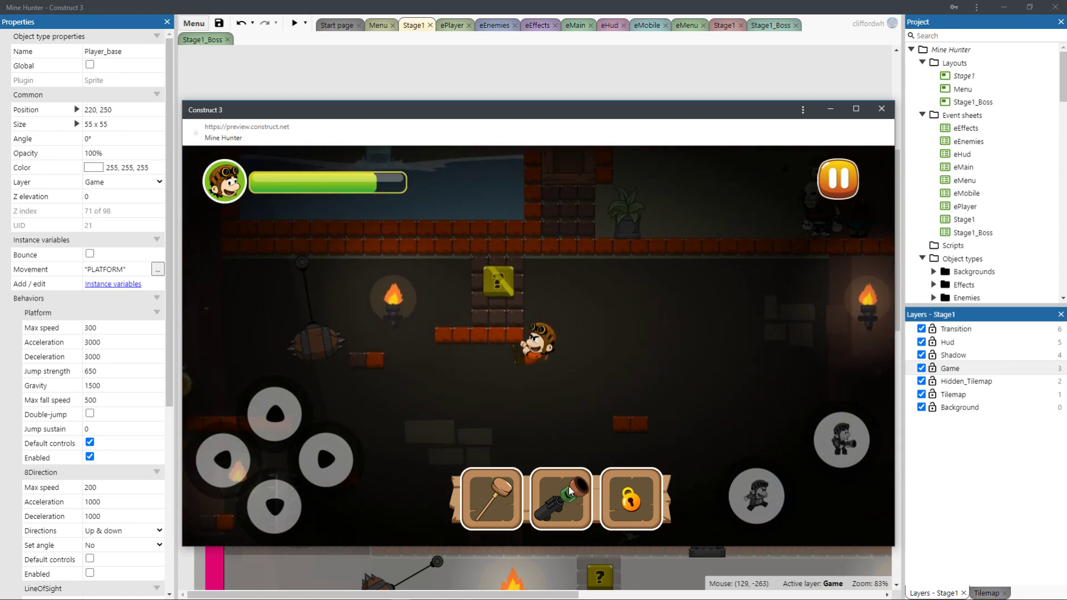
Drop to the wooden crate near the archer skeleton, hang from its edge, and hop down between the crate and the blades.
key(Right)
key(Up)
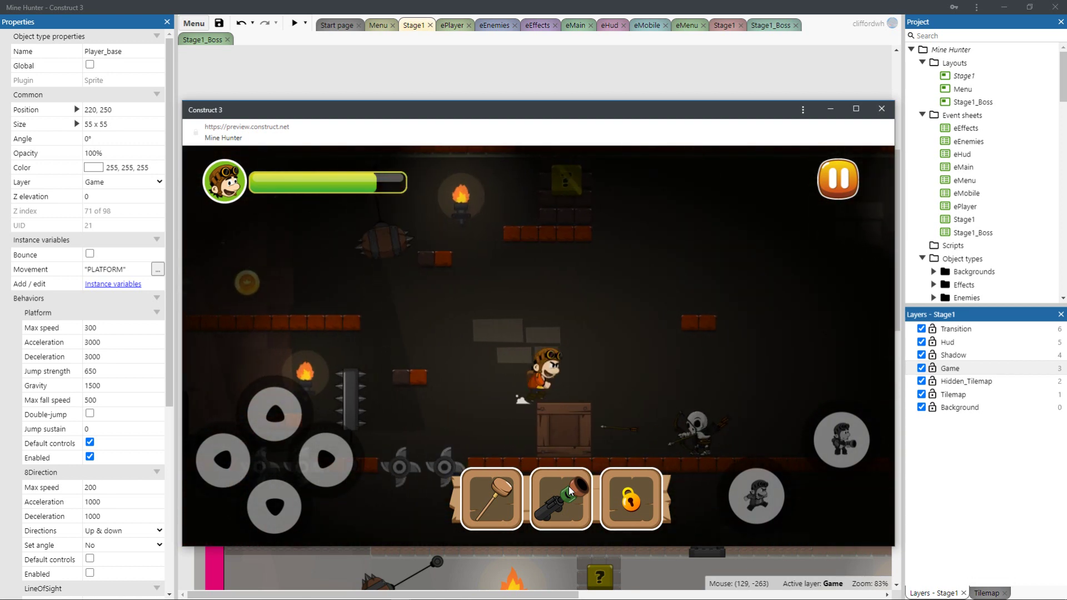
key(Left)
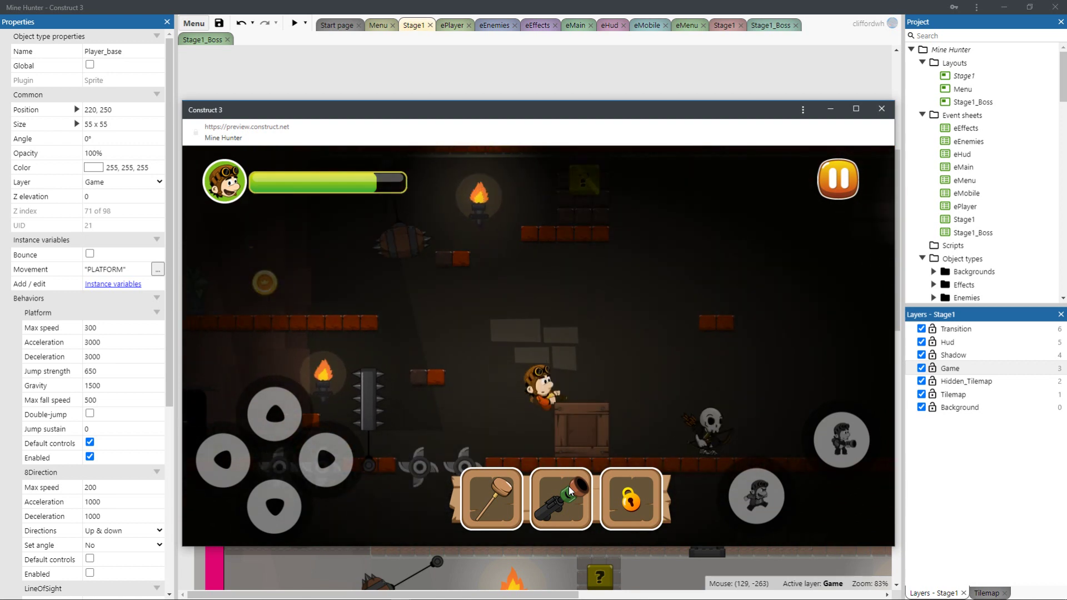
key(Up)
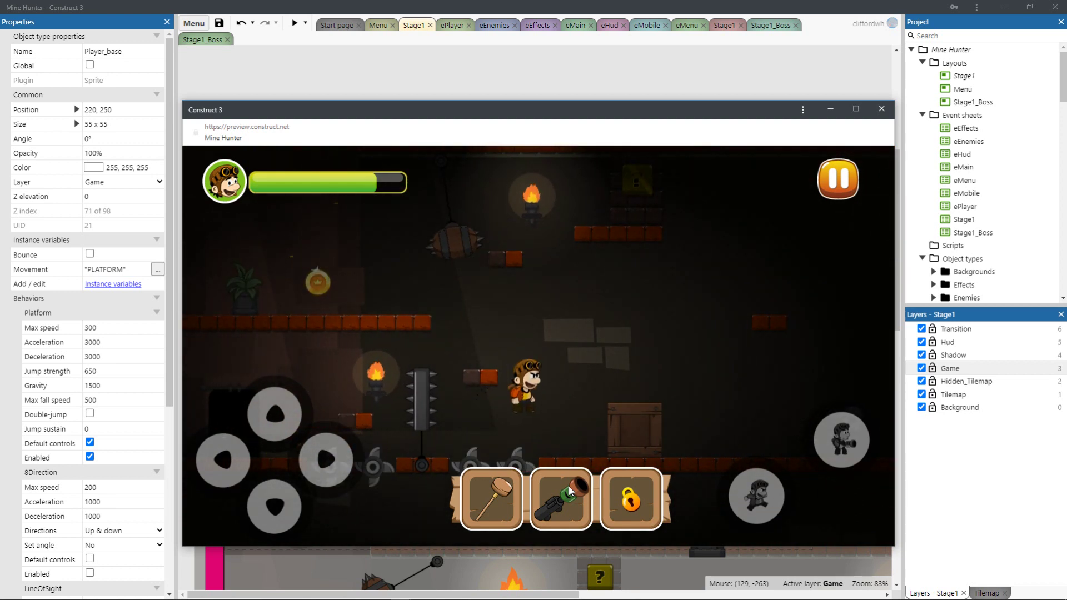
key(Right)
key(Left)
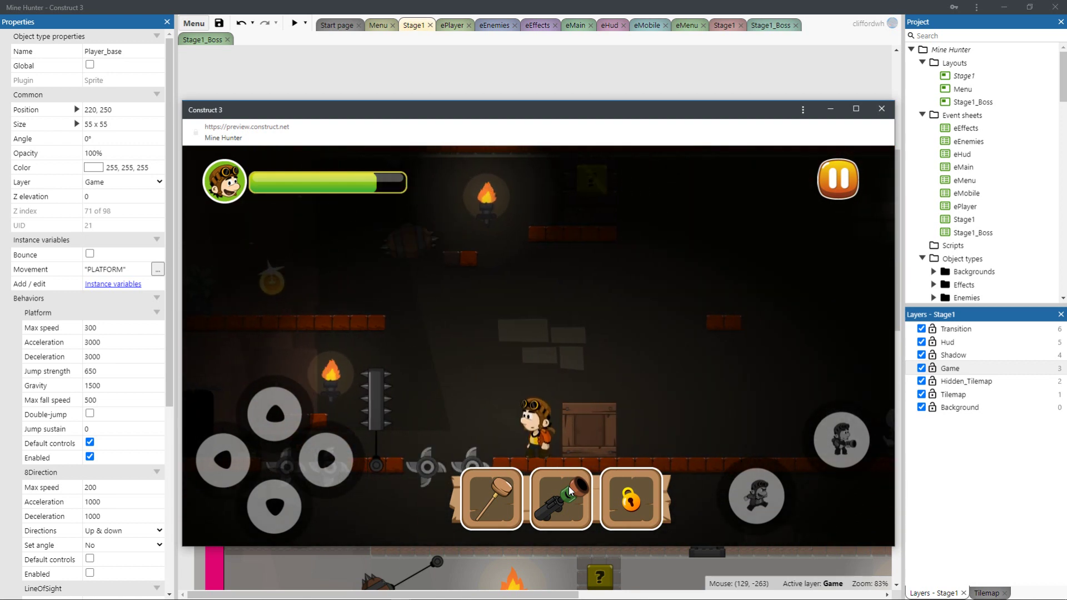
key(Right)
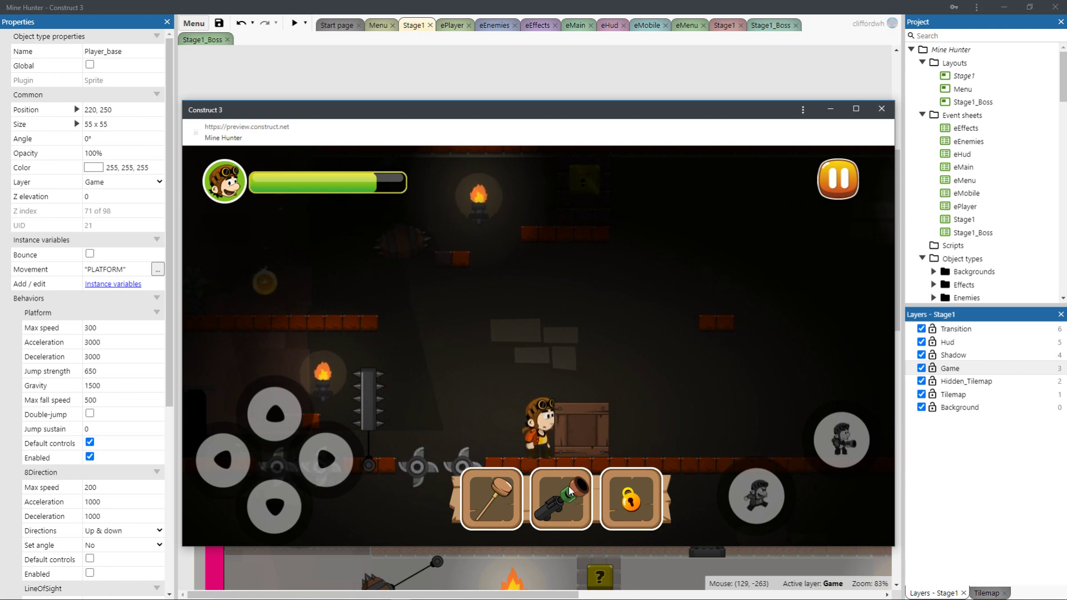